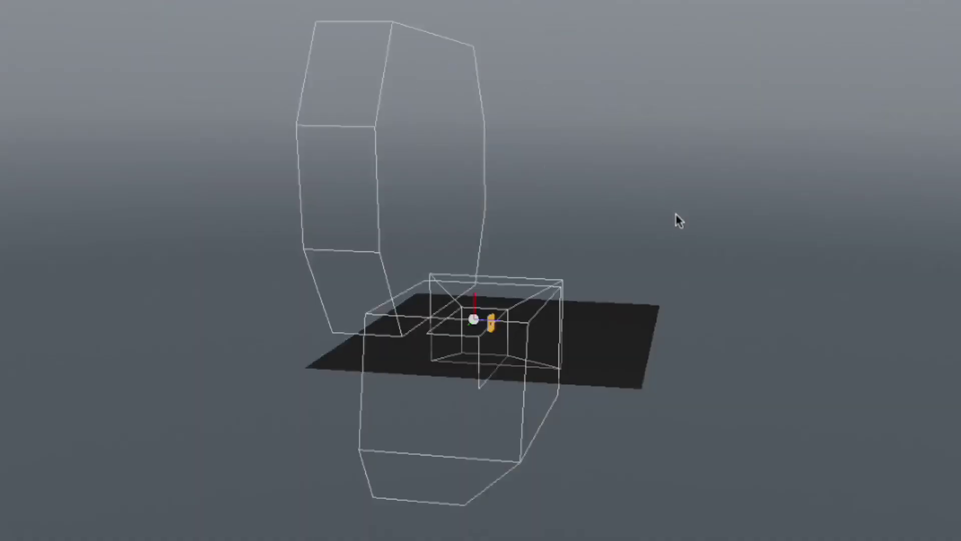
Step: Switch to the Aniso Button folder in Finder and preview the reference images aniso_1.jpg and aniso_2.jpg
{"action": "left_click", "coordinate": [676, 214]}
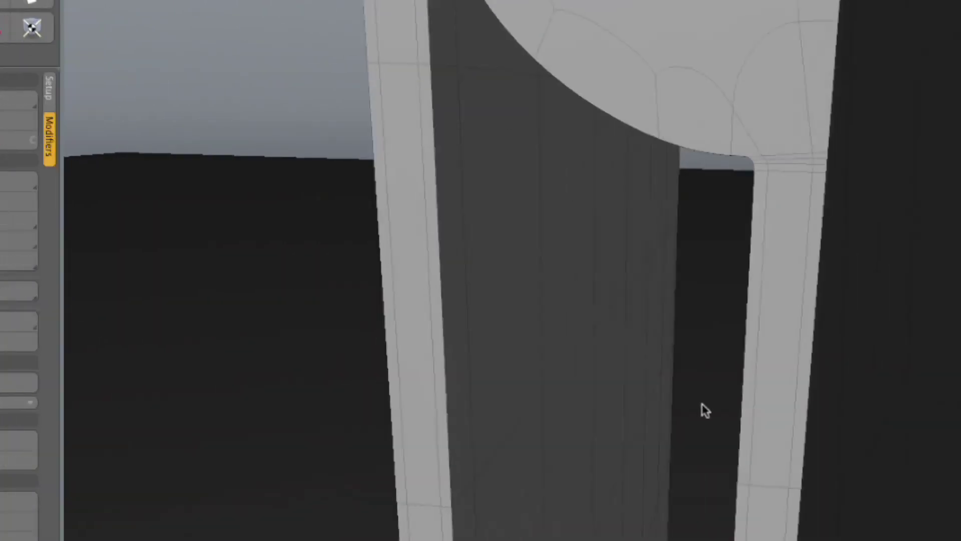
{"action": "key", "text": "super+Tab"}
{"action": "key", "text": "super+Tab"}
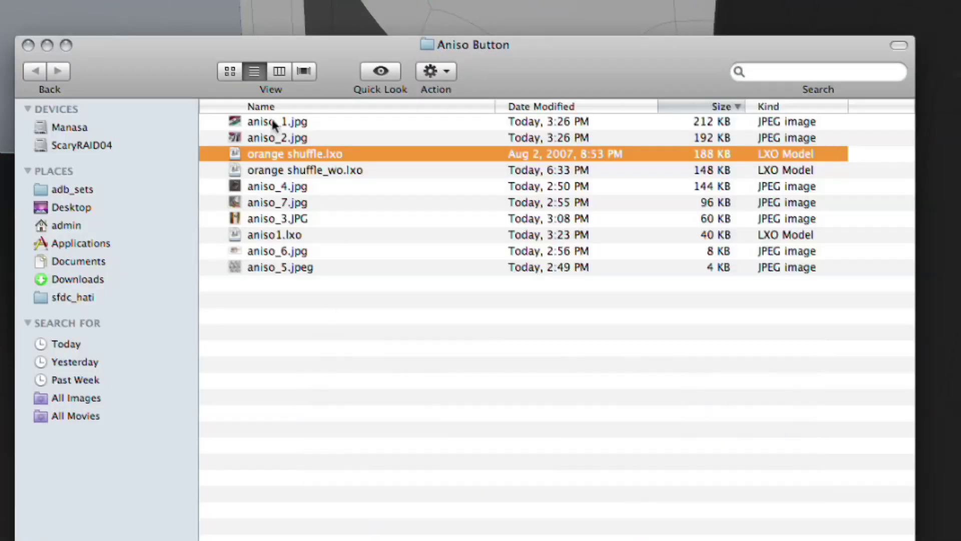
{"action": "left_click", "coordinate": [273, 121]}
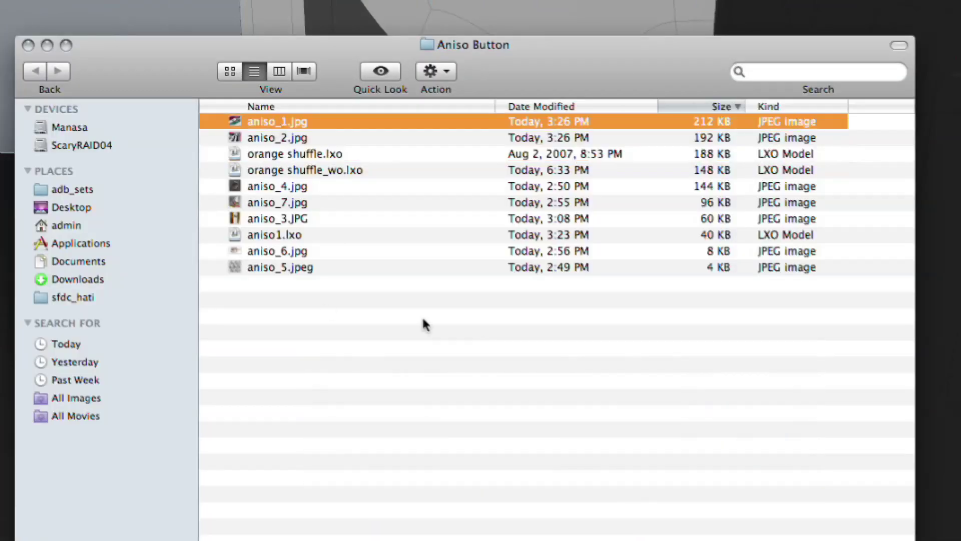
{"action": "key", "text": "space"}
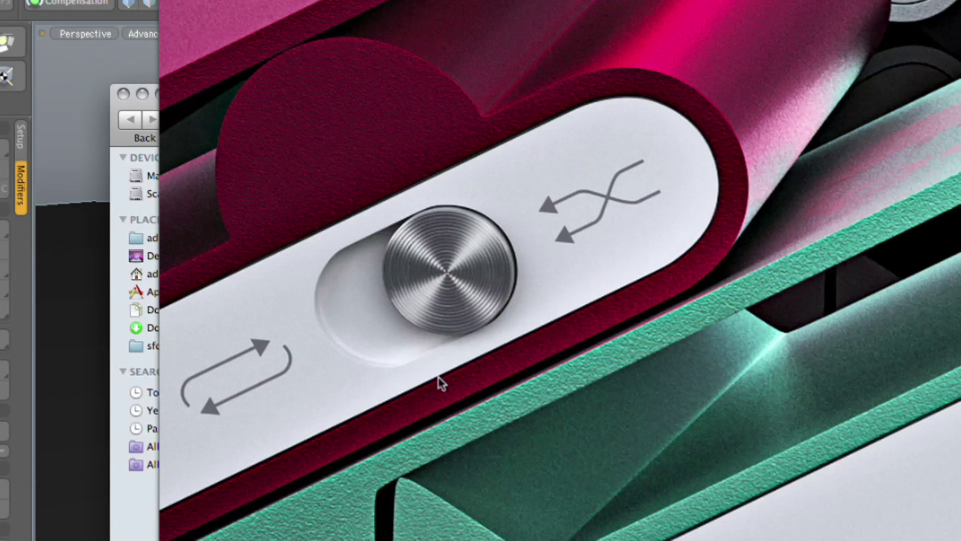
{"action": "key", "text": "space"}
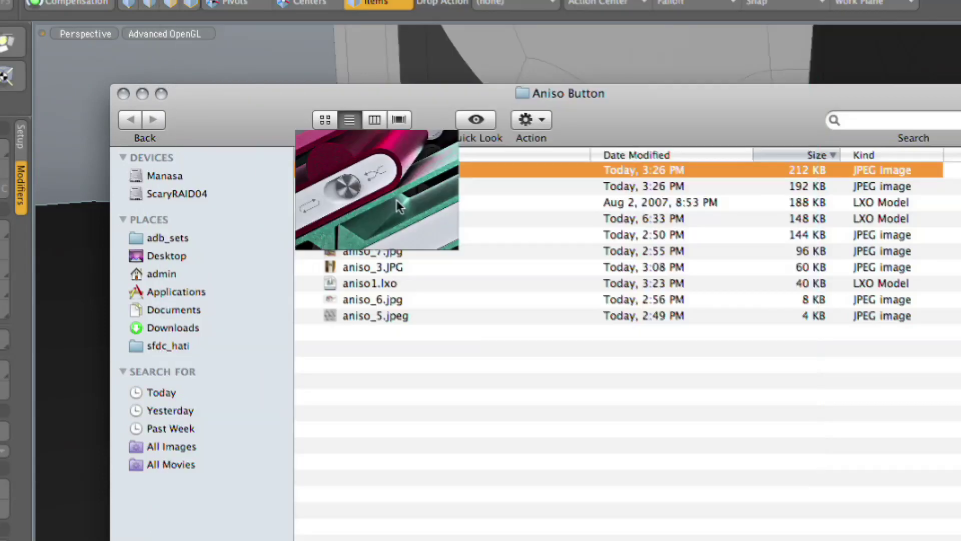
{"action": "left_click", "coordinate": [412, 186]}
{"action": "key", "text": "space"}
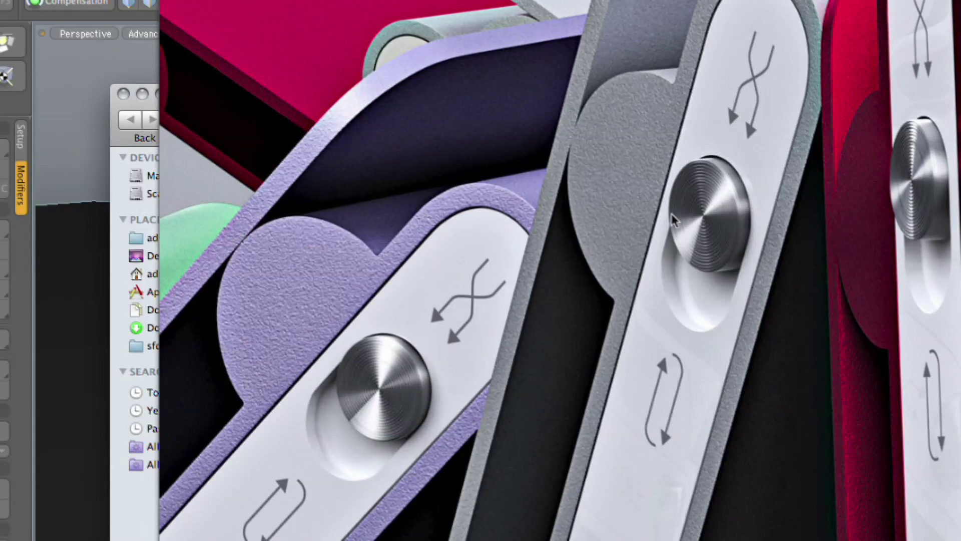
{"action": "key", "text": "space"}
Step: Preview the brushed-metal reference images aniso_4.jpg and aniso_7.jpg in the Aniso Button folder
{"action": "left_click", "coordinate": [415, 239]}
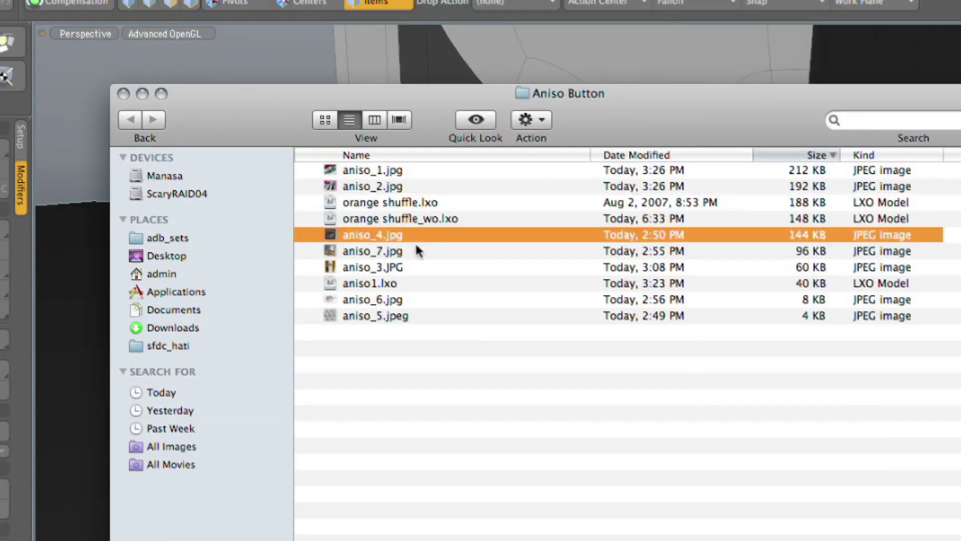
{"action": "key", "text": "space"}
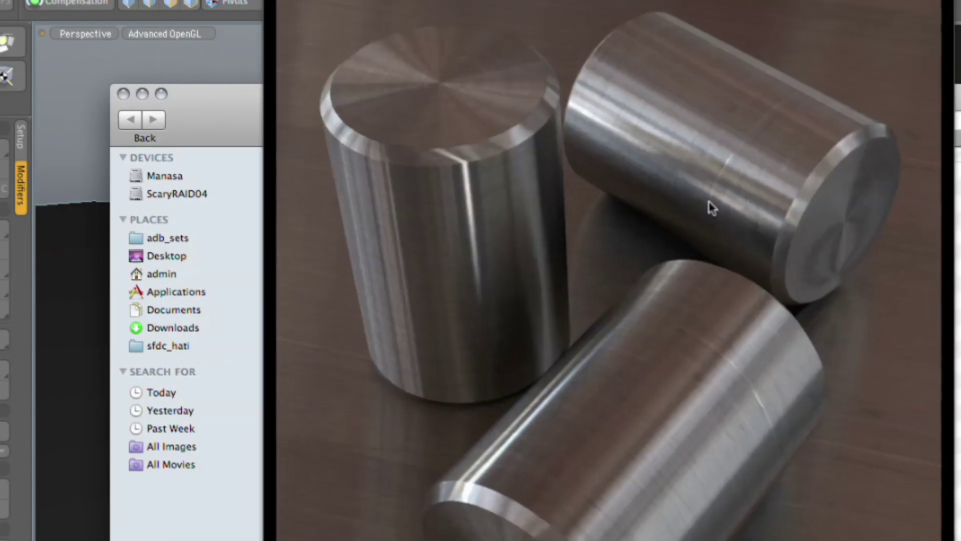
{"action": "key", "text": "space"}
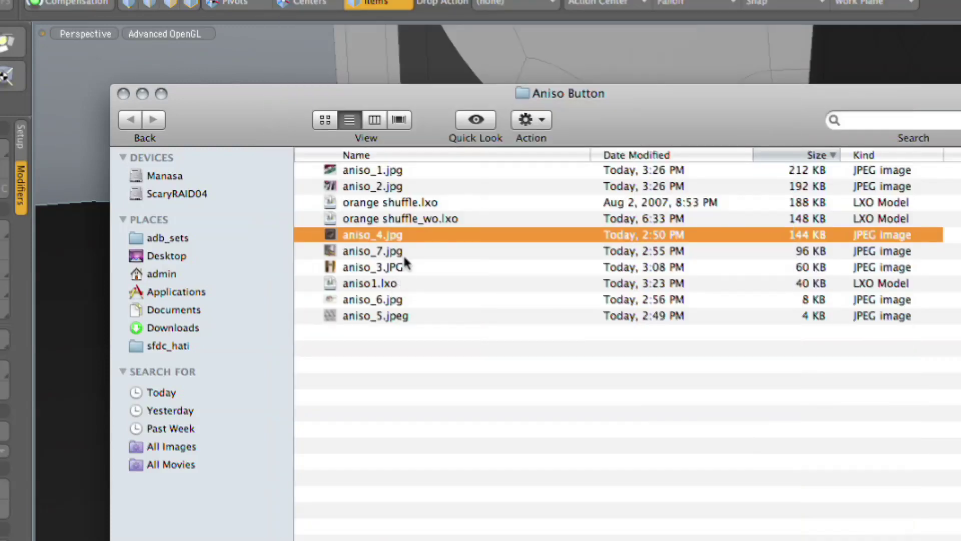
{"action": "left_click", "coordinate": [405, 251]}
{"action": "key", "text": "space"}
{"action": "key", "text": "space"}
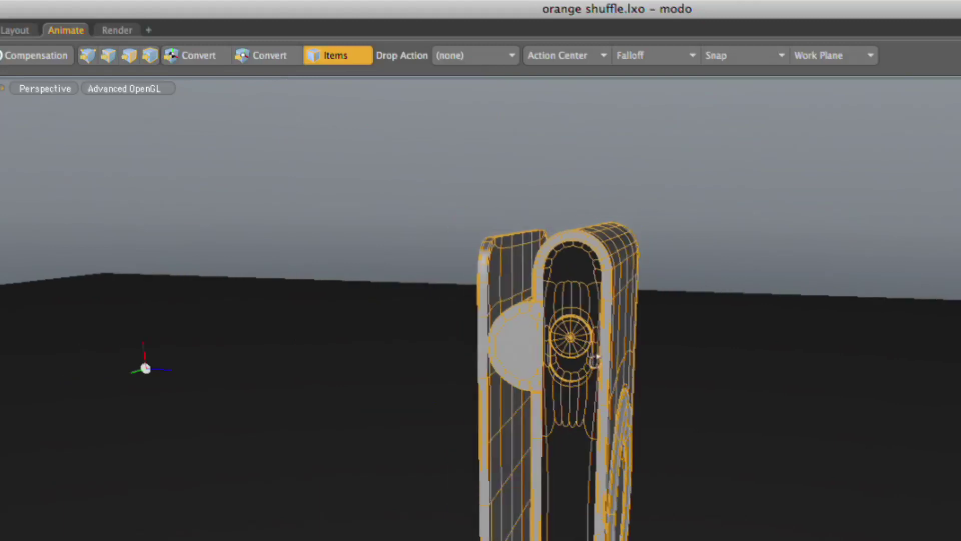
Step: Switch back to modo and examine the round switch button on the orange shuffle model up close
{"action": "left_click_drag", "start_coordinate": [595, 360], "coordinate": [520, 392], "text": "alt"}
{"action": "scroll", "coordinate": [530, 320], "scroll_direction": "up", "scroll_amount": 3}
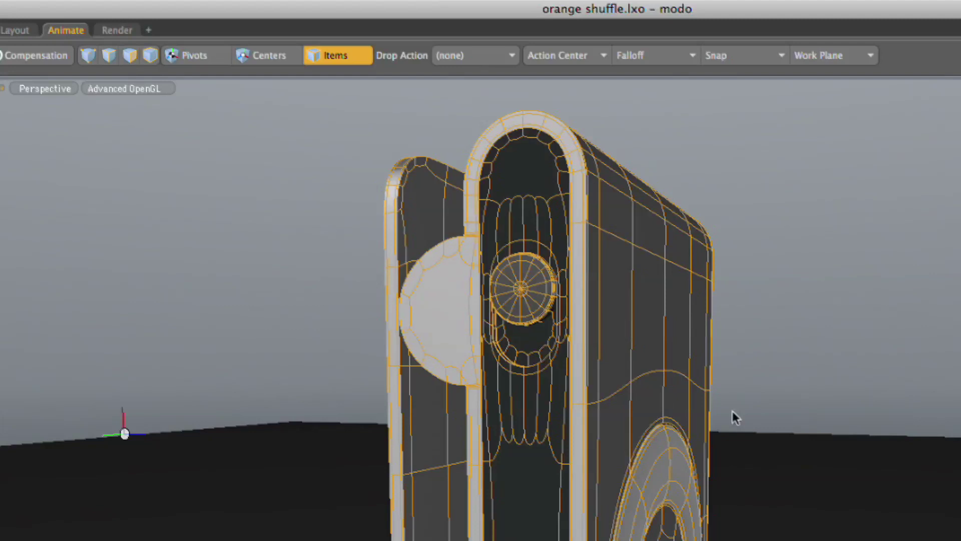
{"action": "left_click", "coordinate": [287, 50]}
{"action": "left_click", "coordinate": [339, 53]}
{"action": "middle_click_drag", "start_coordinate": [729, 379], "coordinate": [675, 351]}
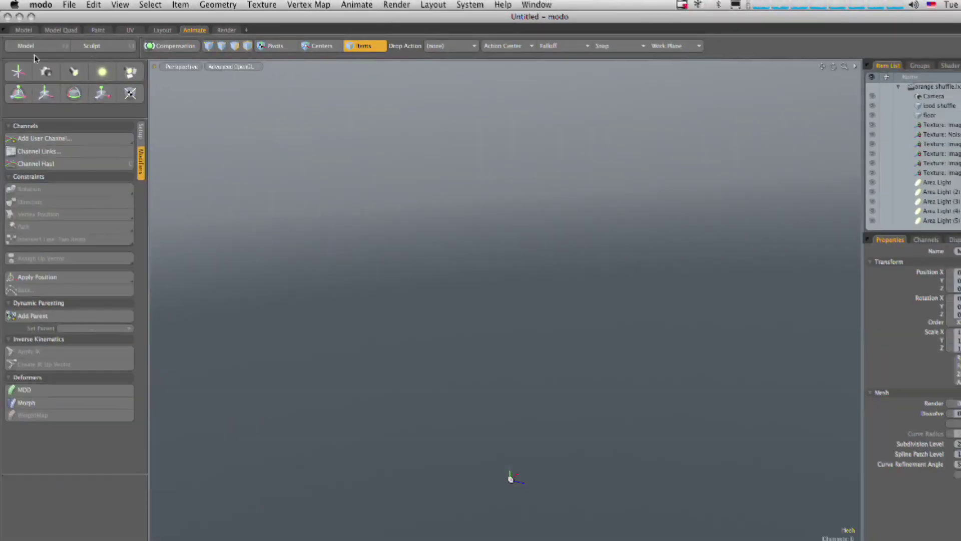
Step: In the Model layout, add a unit cylinder to the untitled scene and show it in the Perspective view
{"action": "left_click", "coordinate": [33, 46]}
{"action": "left_click_drag", "start_coordinate": [815, 252], "coordinate": [71, 104]}
{"action": "left_click", "coordinate": [32, 97]}
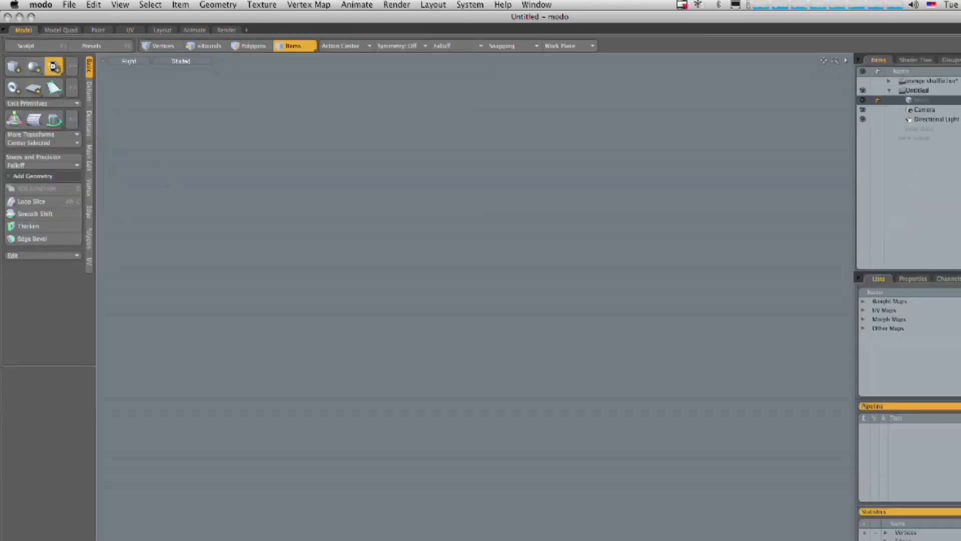
{"action": "scroll", "coordinate": [536, 351], "scroll_direction": "down", "scroll_amount": 3}
{"action": "left_click_drag", "start_coordinate": [496, 350], "coordinate": [473, 456], "text": "alt"}
{"action": "key", "text": "ctrl+space"}
{"action": "left_click", "coordinate": [571, 294]}
{"action": "left_click_drag", "start_coordinate": [517, 433], "coordinate": [627, 444], "text": "ctrl+alt"}
{"action": "key", "text": "a"}
{"action": "left_click_drag", "start_coordinate": [551, 279], "coordinate": [571, 330], "text": "alt"}
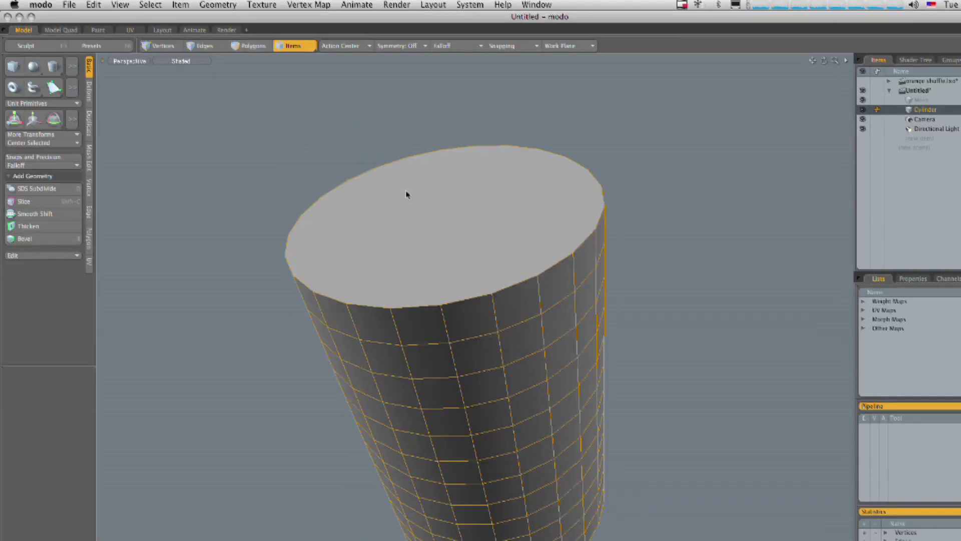
Step: Cut out a horizontal loop of side polygons and the whole part below it, keeping only the cylinder's short upper disc
{"action": "key", "text": "3"}
{"action": "left_click_drag", "start_coordinate": [506, 382], "coordinate": [542, 369]}
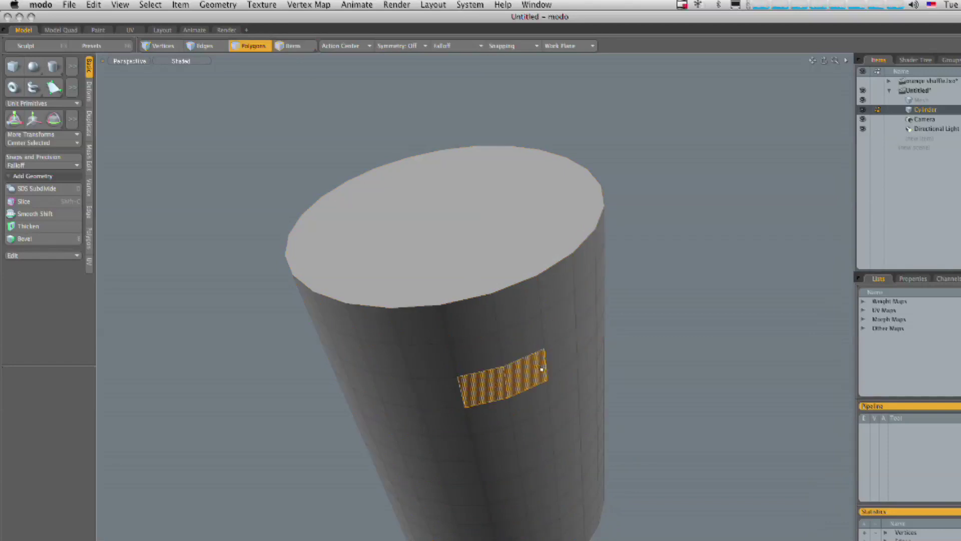
{"action": "key", "text": "l"}
{"action": "key", "text": "super+x"}
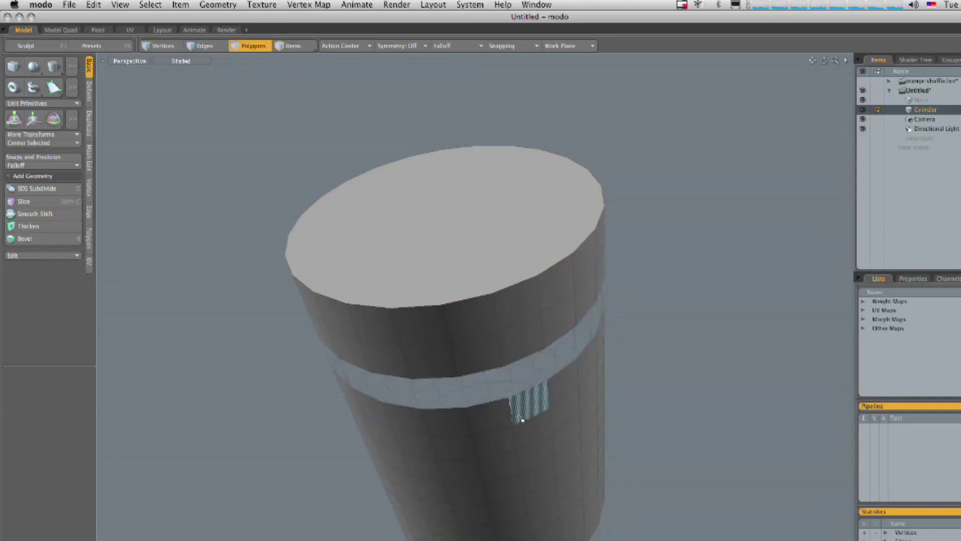
{"action": "double_click", "coordinate": [530, 428]}
{"action": "key", "text": "super+x"}
{"action": "mouse_move", "coordinate": [547, 434]}
{"action": "left_mouse_down", "text": "alt"}
{"action": "mouse_move", "coordinate": [461, 311]}
{"action": "mouse_move", "coordinate": [508, 314]}
{"action": "mouse_move", "coordinate": [583, 294]}
{"action": "mouse_move", "coordinate": [485, 442]}
{"action": "mouse_move", "coordinate": [410, 337]}
{"action": "mouse_move", "coordinate": [484, 364]}
{"action": "mouse_move", "coordinate": [523, 332]}
{"action": "mouse_move", "coordinate": [337, 389]}
{"action": "mouse_move", "coordinate": [534, 363]}
{"action": "mouse_move", "coordinate": [551, 335]}
{"action": "mouse_move", "coordinate": [512, 324]}
{"action": "mouse_move", "coordinate": [553, 286]}
{"action": "mouse_move", "coordinate": [547, 258]}
{"action": "mouse_move", "coordinate": [581, 247]}
{"action": "mouse_move", "coordinate": [551, 278]}
{"action": "left_mouse_up", "text": "alt"}
Step: Loop Slice the upper band of side polygons at 6% to add an edge loop close to the disc's top rim
{"action": "key", "text": "alt+c"}
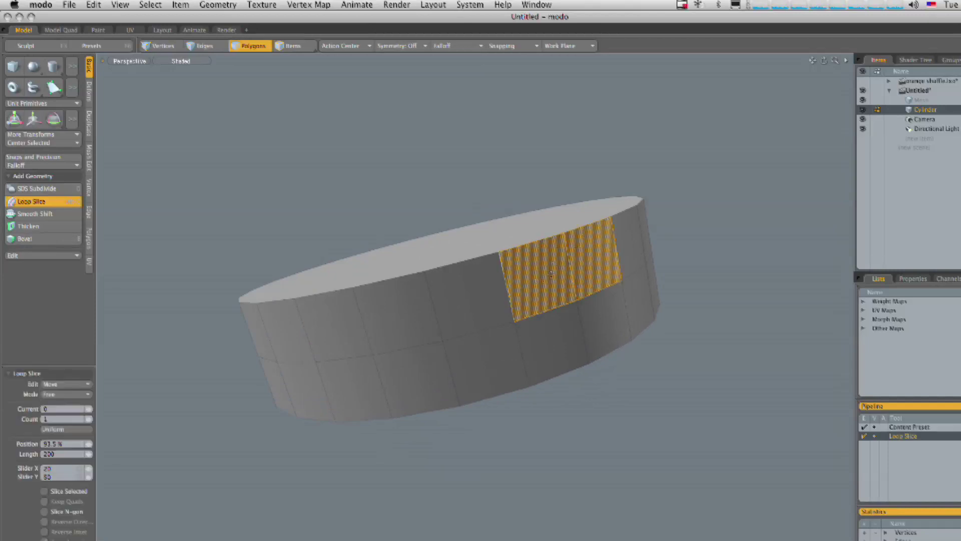
{"action": "left_click", "coordinate": [537, 282]}
{"action": "left_click_drag", "start_coordinate": [179, 44], "coordinate": [34, 44]}
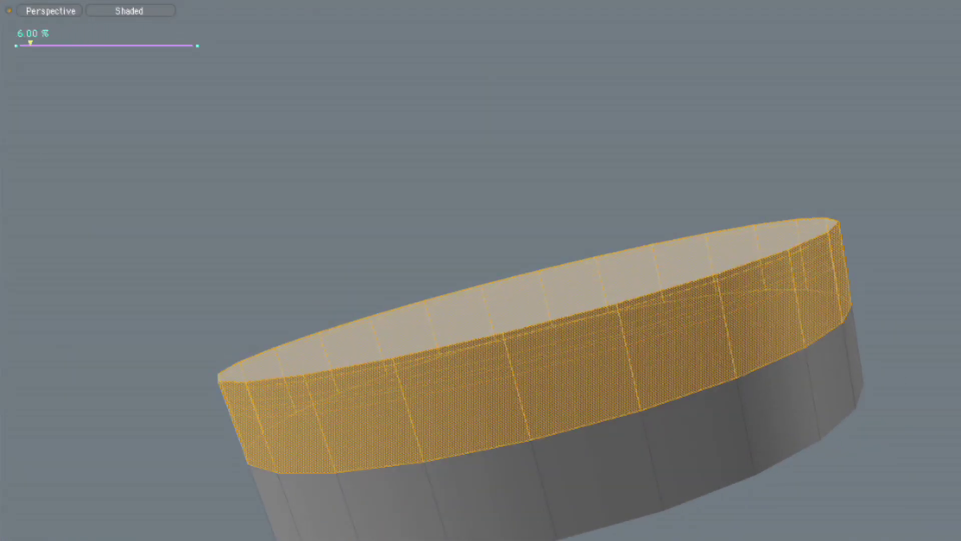
{"action": "left_click", "coordinate": [535, 198]}
Step: Preview the disc with subdivision surfaces to check the rounding of its top face, and return to plain polygons
{"action": "left_click_drag", "start_coordinate": [666, 350], "coordinate": [714, 475], "text": "alt"}
{"action": "key", "text": "Tab"}
{"action": "key", "text": "Tab"}
{"action": "key", "text": "Tab"}
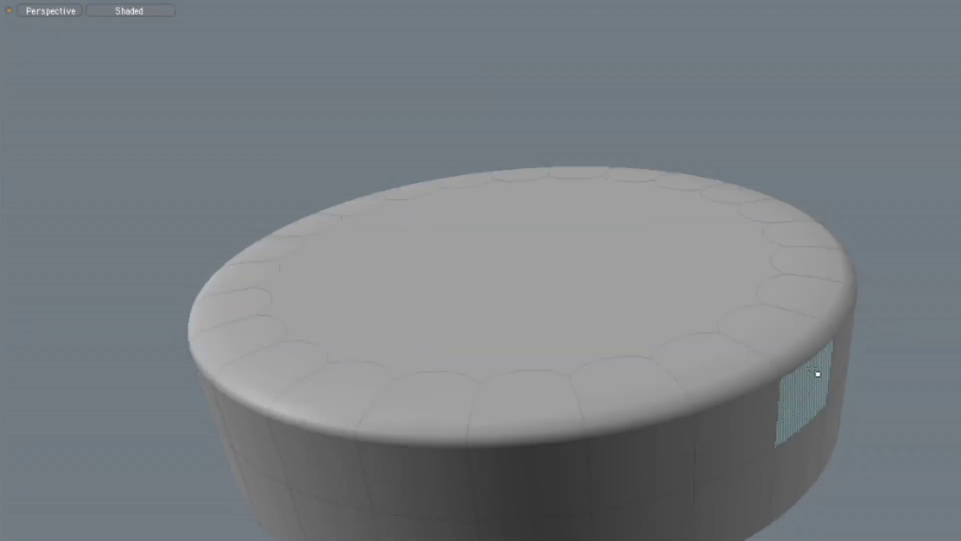
{"action": "key", "text": "Tab"}
Step: Apply a polygon Bevel with 0 m shift to the disc's top face
{"action": "left_click", "coordinate": [733, 327]}
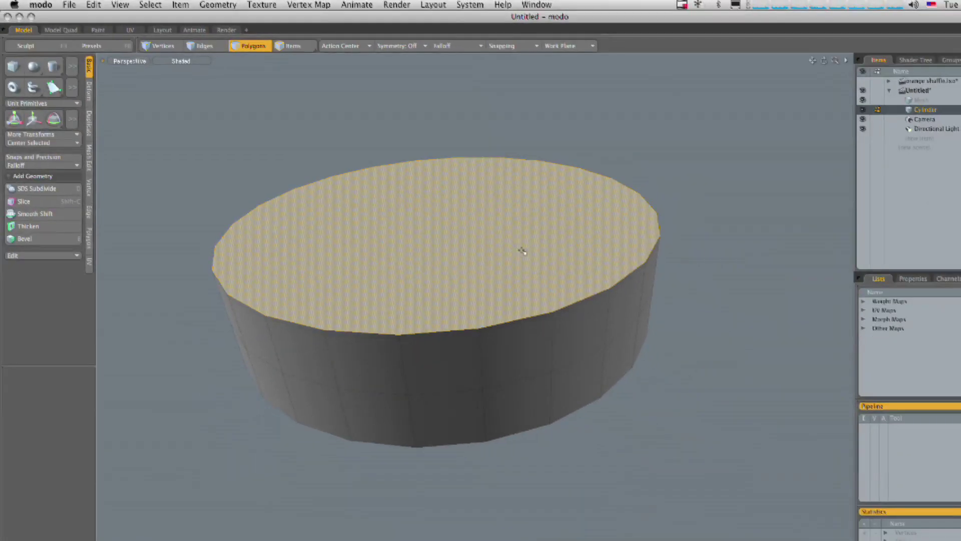
{"action": "key", "text": "b"}
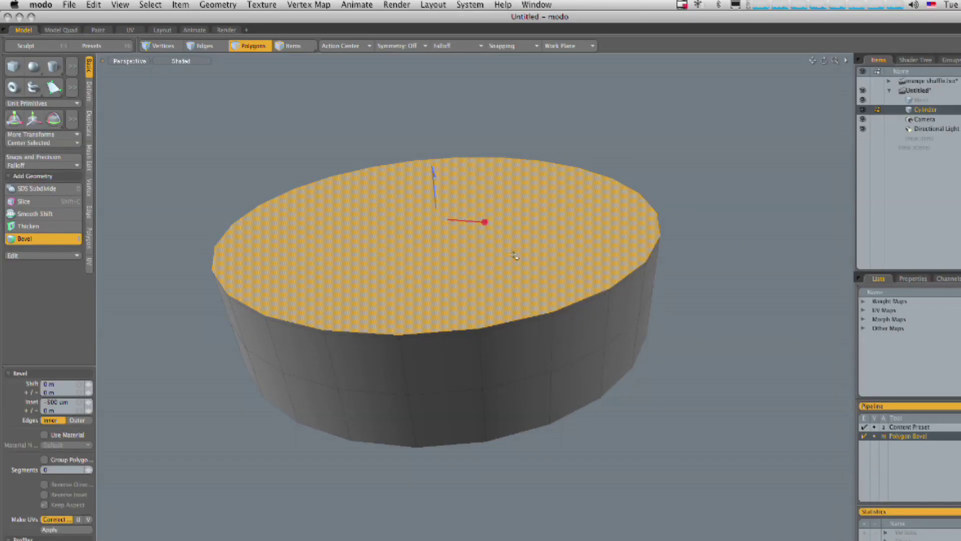
{"action": "key", "text": "space"}
Step: Scale the selected top polygon uniformly down to 0.5% so the surrounding wedges converge at the disc's centre
{"action": "key", "text": "r"}
{"action": "left_click_drag", "start_coordinate": [436, 214], "coordinate": [384, 216]}
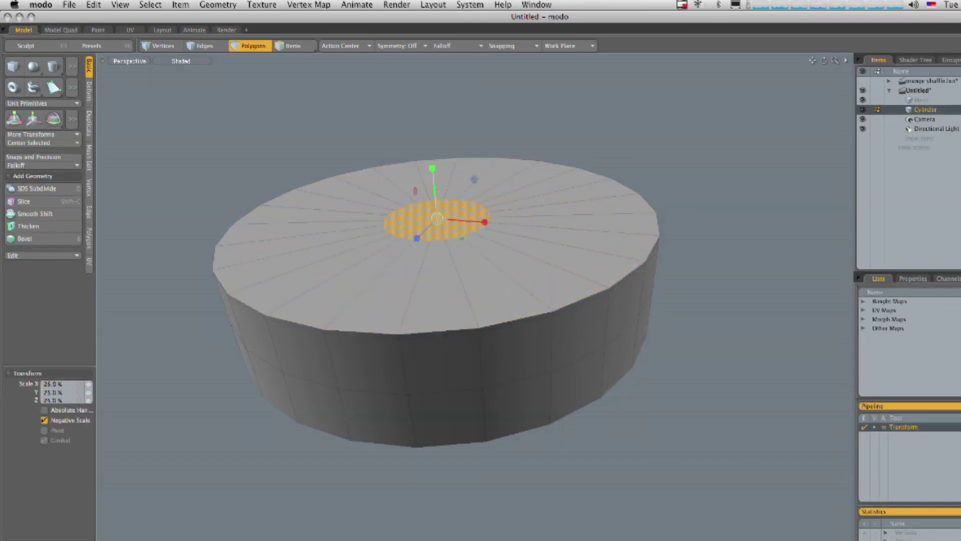
{"action": "key", "text": "shift+a"}
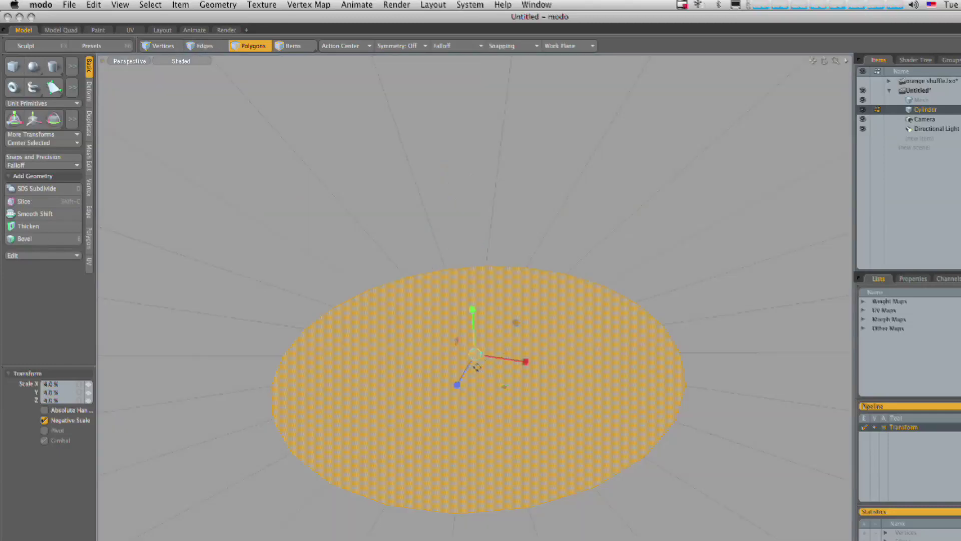
{"action": "left_click_drag", "start_coordinate": [475, 355], "coordinate": [469, 355]}
{"action": "left_click_drag", "start_coordinate": [320, 216], "coordinate": [313, 216]}
{"action": "left_click_drag", "start_coordinate": [446, 374], "coordinate": [656, 379], "text": "ctrl+alt"}
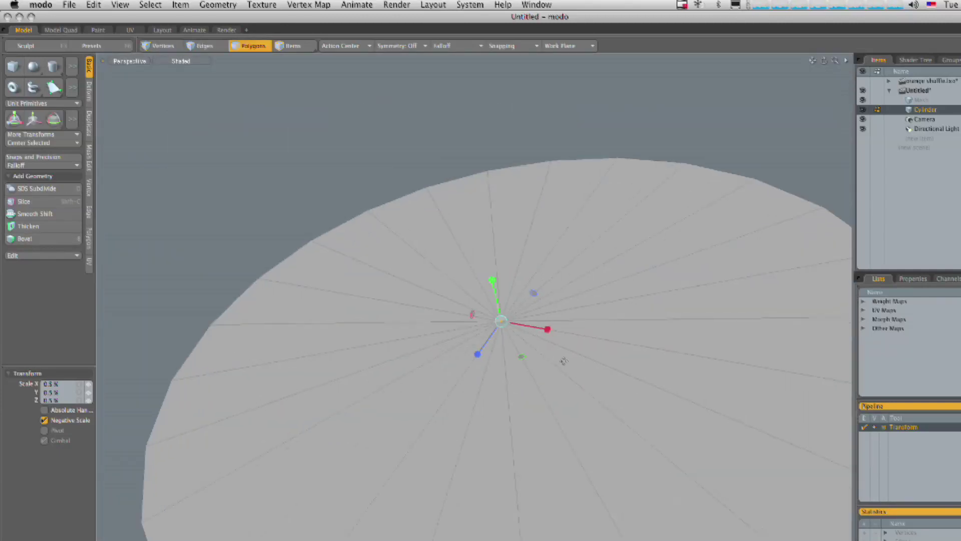
{"action": "left_click_drag", "start_coordinate": [560, 369], "coordinate": [703, 308], "text": "ctrl+alt"}
{"action": "key", "text": "space"}
Step: Loop Slice the wedge polygons of the top face at 2.5% to add an edge loop just inside the outer rim
{"action": "left_click_drag", "start_coordinate": [663, 457], "coordinate": [535, 357], "text": "alt"}
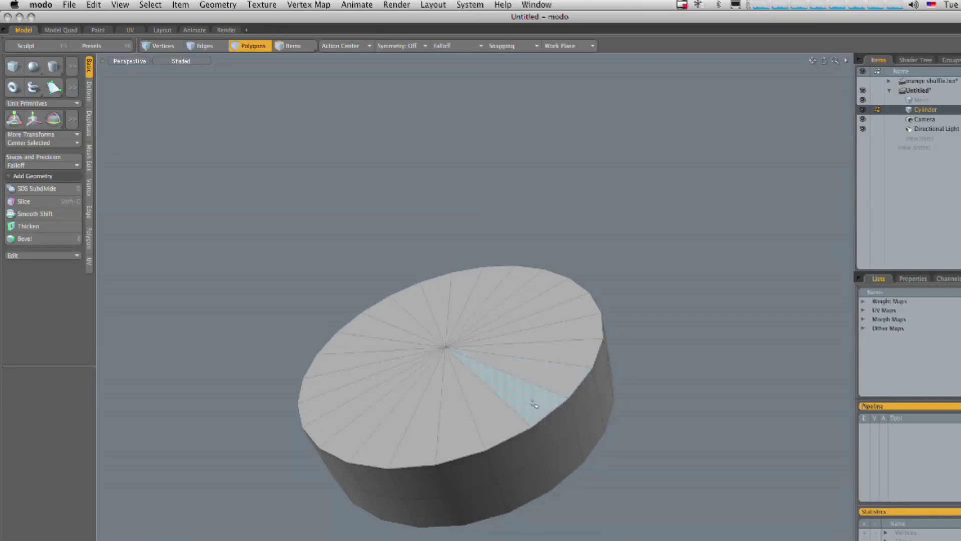
{"action": "left_click_drag", "start_coordinate": [562, 373], "coordinate": [629, 343], "text": "alt"}
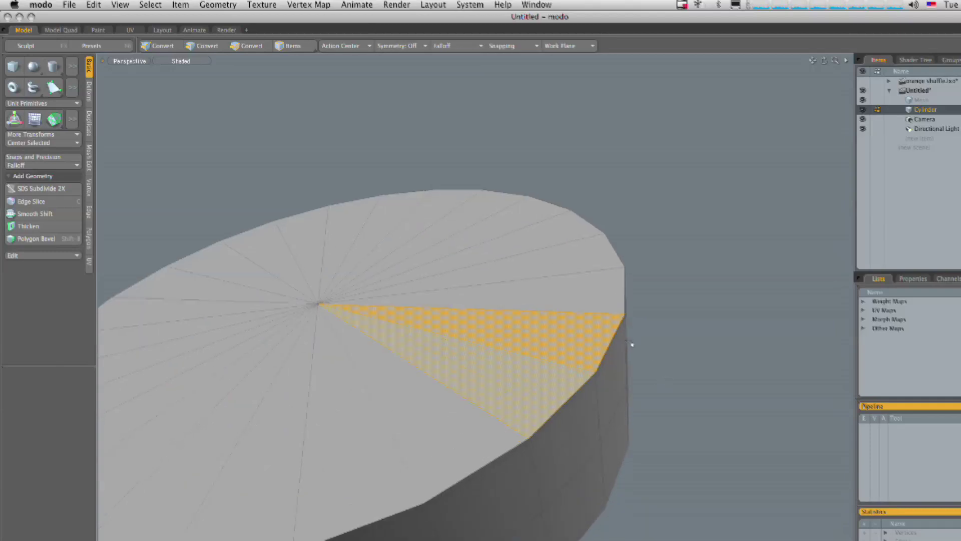
{"action": "key", "text": "ctrl+alt"}
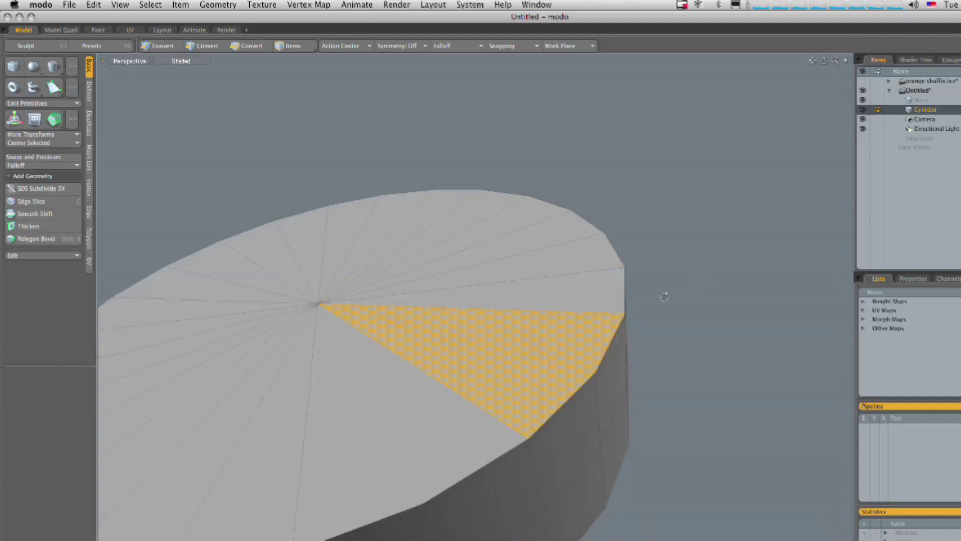
{"action": "key", "text": "alt+c"}
{"action": "left_click_drag", "start_coordinate": [594, 345], "coordinate": [602, 345]}
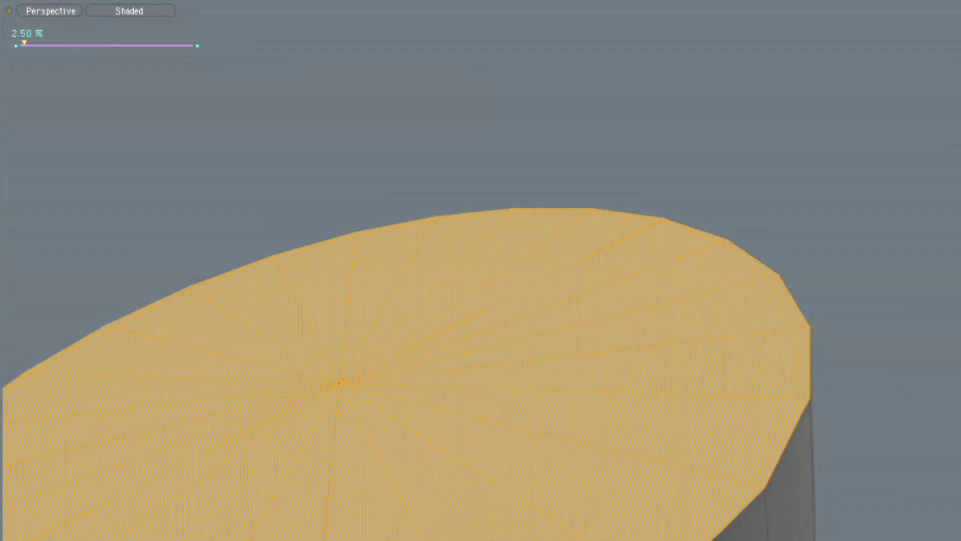
{"action": "left_click_drag", "start_coordinate": [828, 445], "coordinate": [874, 367], "text": "alt"}
{"action": "key", "text": "q"}
{"action": "left_click", "coordinate": [909, 470]}
Step: Convert the disc to a subdivision surface, inspecting its edge loops and comparing it with the unsmoothed polygons
{"action": "key", "text": "Tab"}
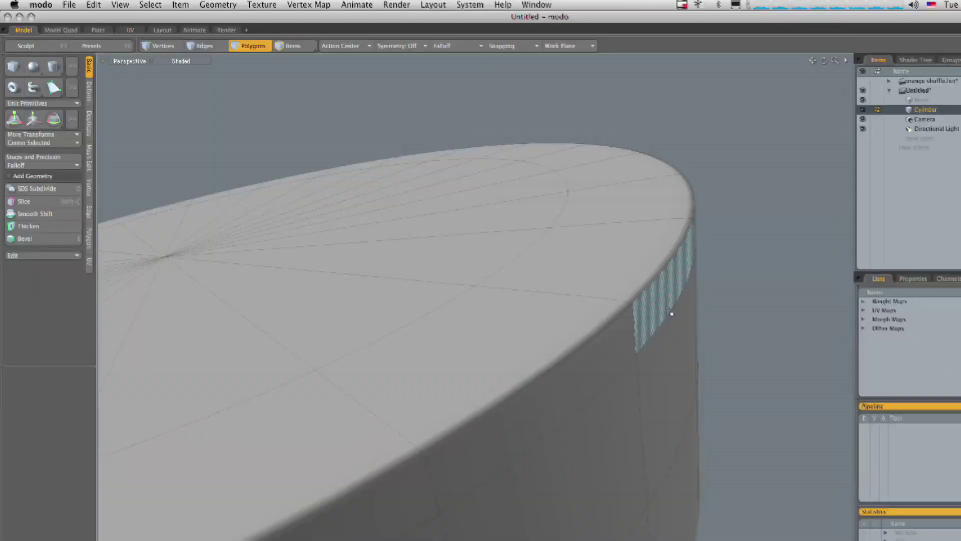
{"action": "key", "text": "2"}
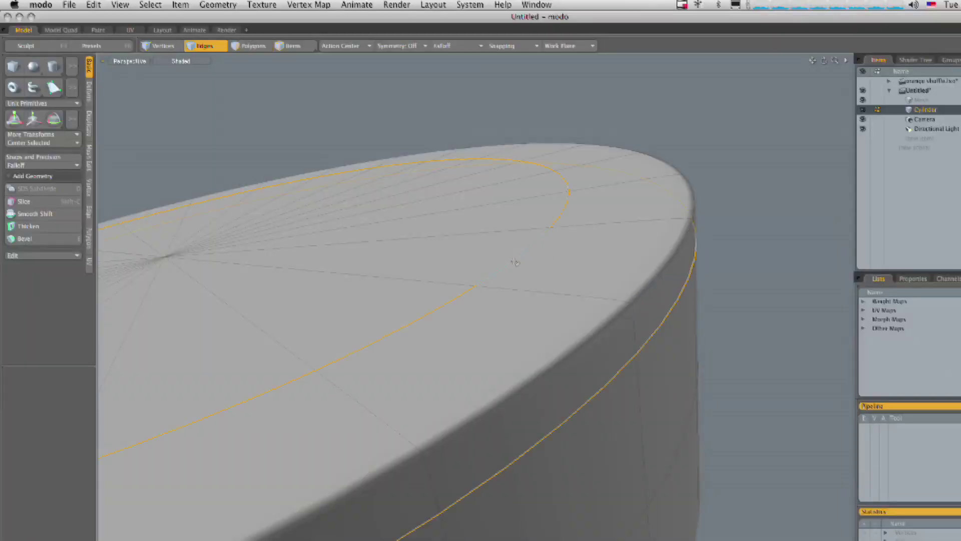
{"action": "key", "text": "Tab"}
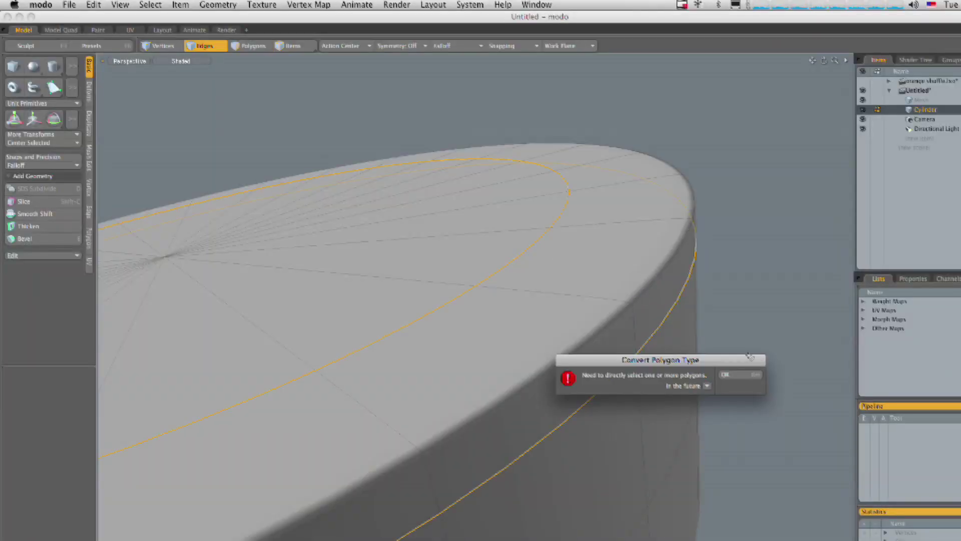
{"action": "key", "text": "Return"}
{"action": "left_click", "coordinate": [262, 47]}
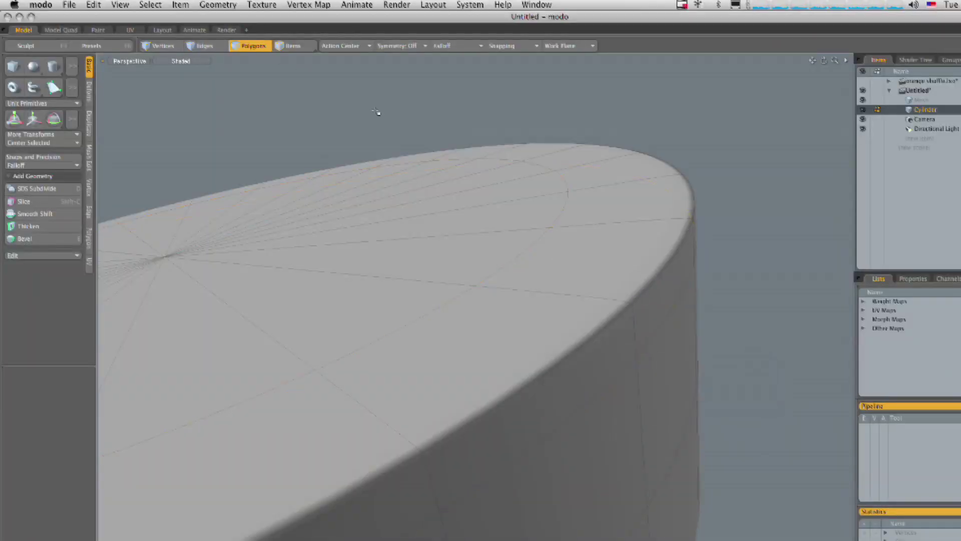
{"action": "key", "text": "Tab"}
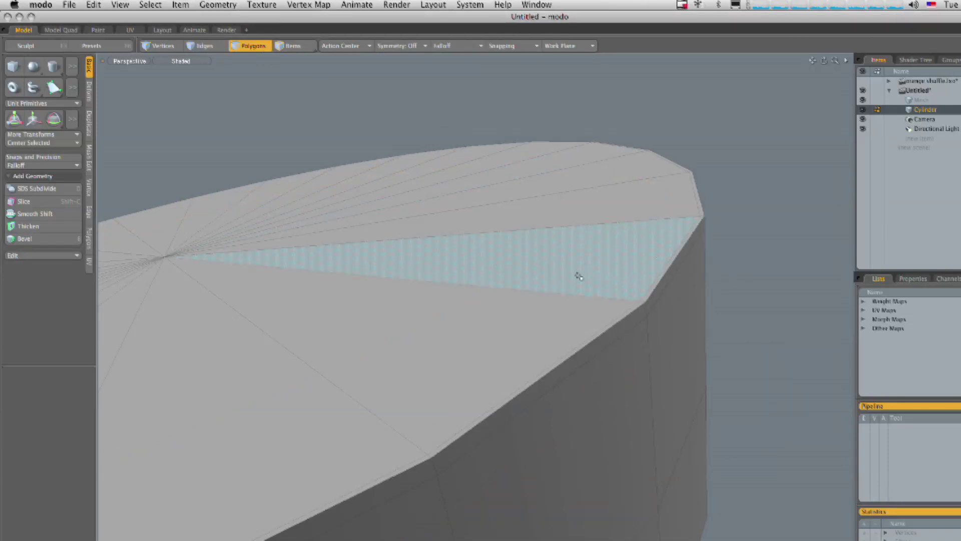
{"action": "key", "text": "Tab"}
Step: Select all polygons of the disc and assign them a new material named aniso metal
{"action": "left_click_drag", "start_coordinate": [603, 295], "coordinate": [609, 416], "text": "alt"}
{"action": "key", "text": "ctrl+space"}
{"action": "left_click", "coordinate": [597, 360]}
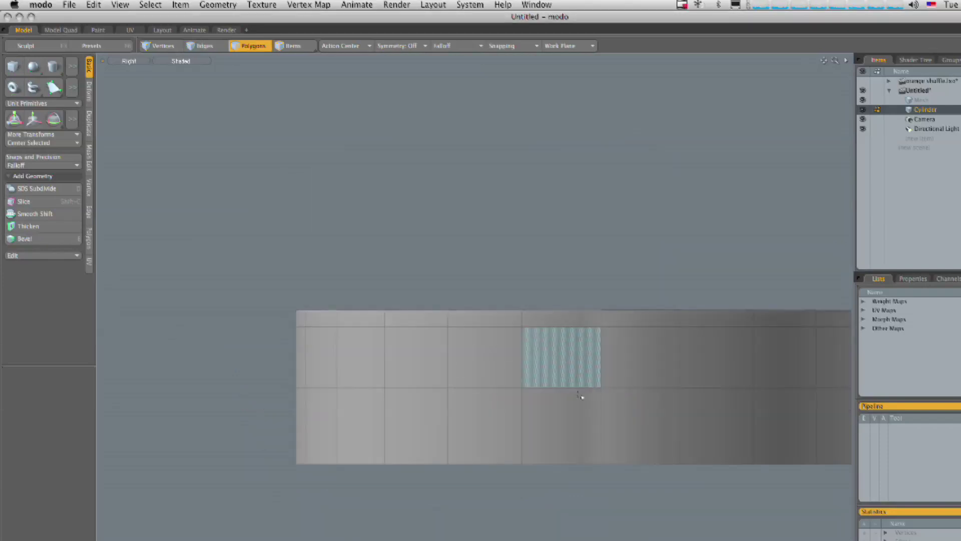
{"action": "key", "text": "bracketleft"}
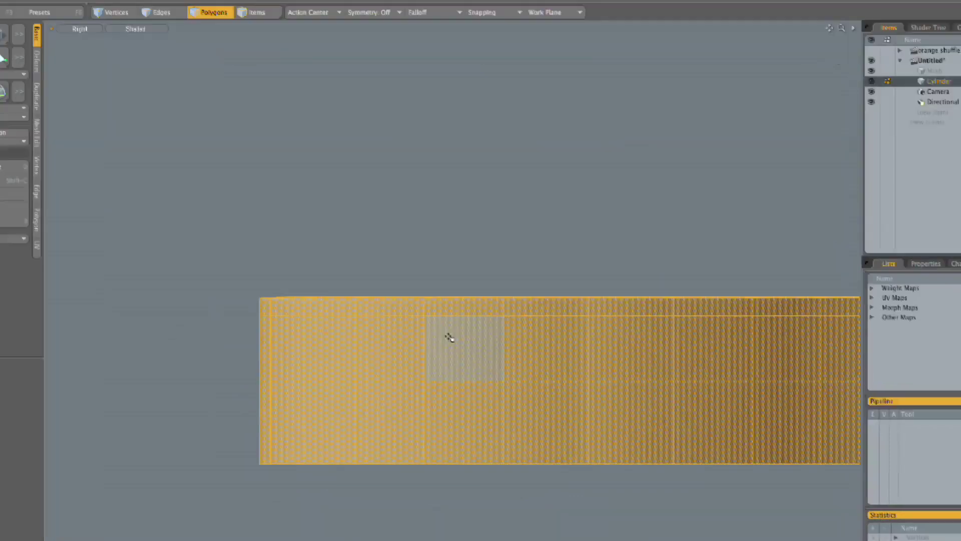
{"action": "key", "text": "m"}
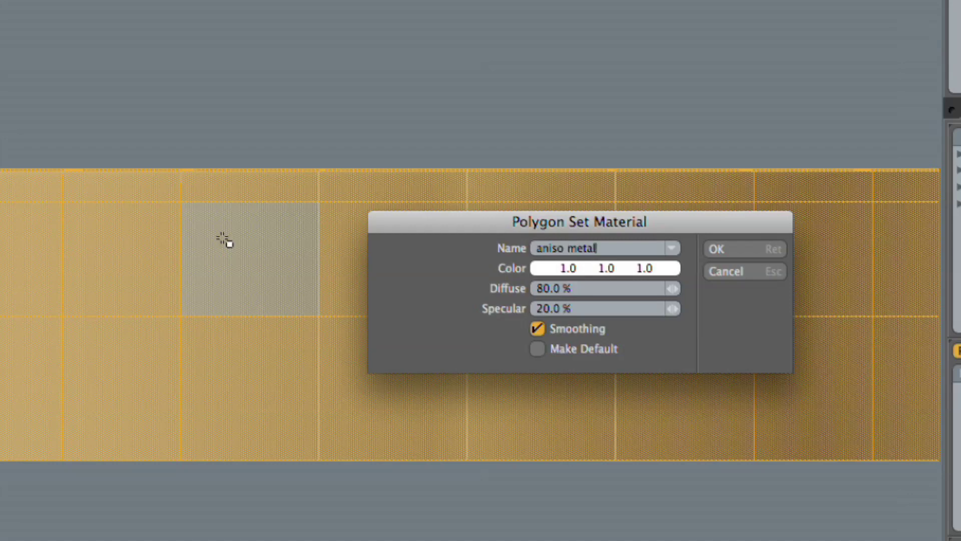
{"action": "key", "text": "Return"}
Step: Set the aniso metal material's specular amount and reflection amount to 100%
{"action": "left_click", "coordinate": [690, 63]}
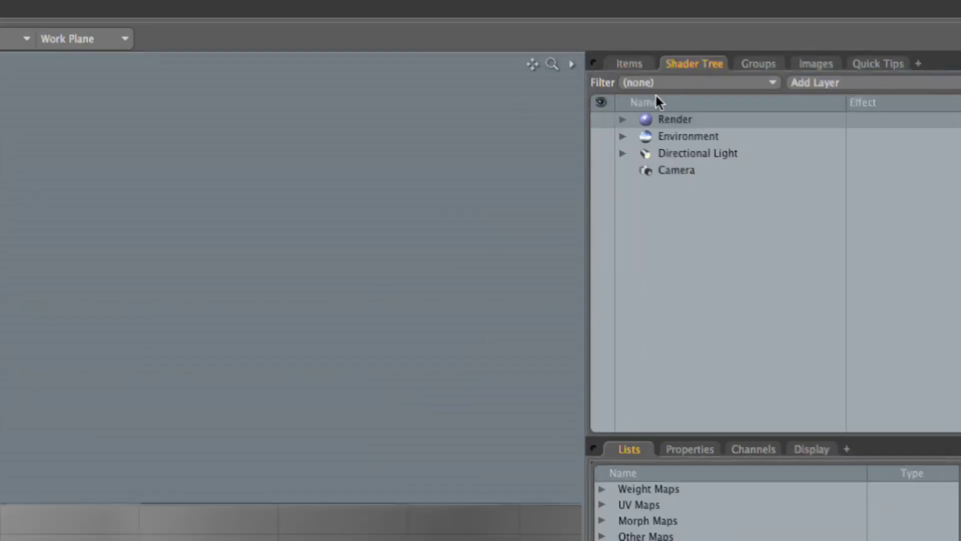
{"action": "left_click", "coordinate": [622, 120]}
{"action": "left_click", "coordinate": [634, 187]}
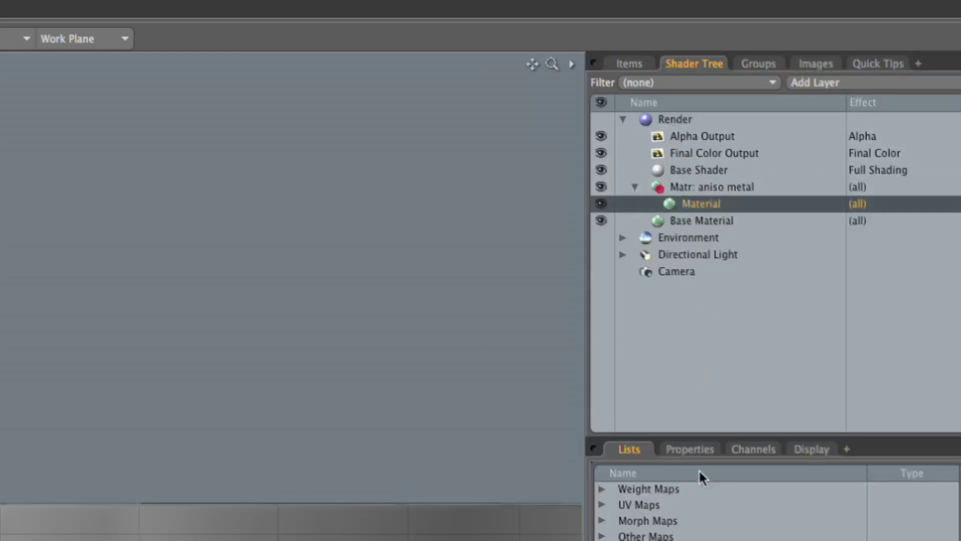
{"action": "left_click", "coordinate": [690, 449]}
{"action": "left_click", "coordinate": [746, 148]}
{"action": "type", "text": "100"}
{"action": "key", "text": "Return"}
{"action": "type", "text": "10"}
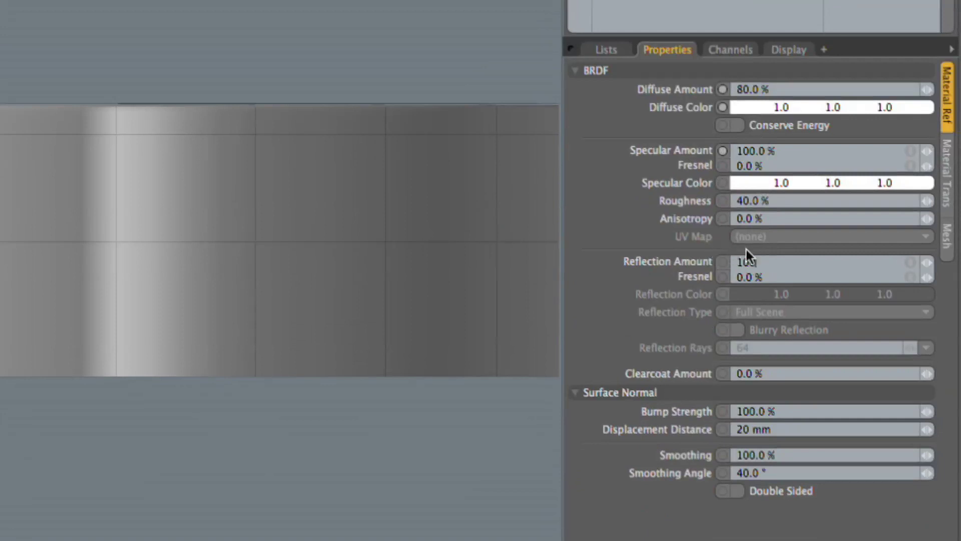
{"action": "type", "text": "0"}
{"action": "key", "text": "Return"}
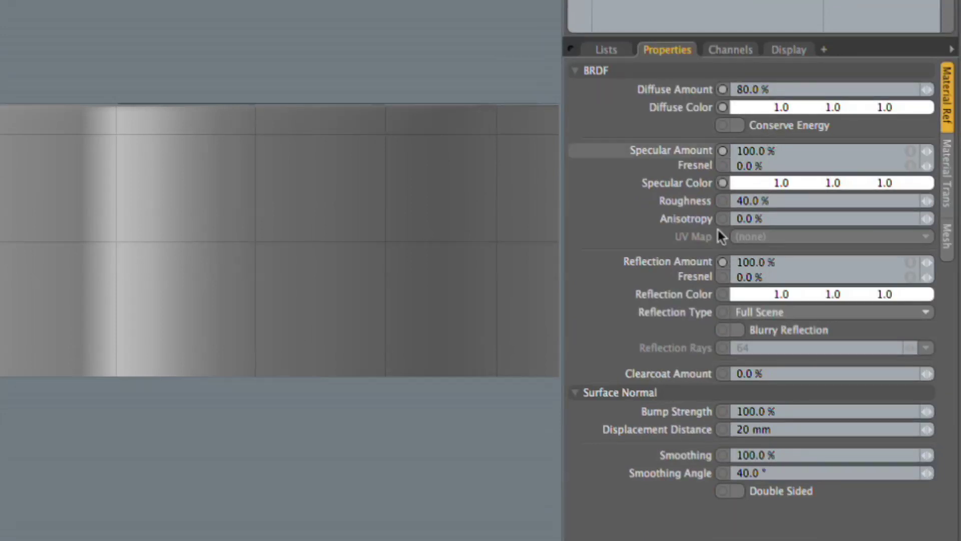
Step: Set the material's specular color and reflection color to a light grey of 0.65, 0.65, 0.65
{"action": "left_click", "coordinate": [761, 184]}
{"action": "left_click", "coordinate": [292, 135]}
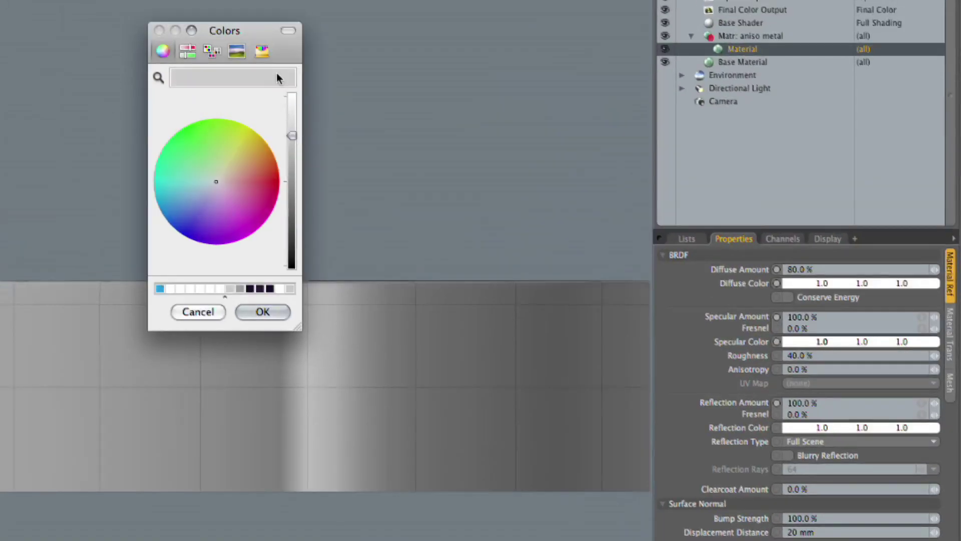
{"action": "left_click", "coordinate": [286, 311]}
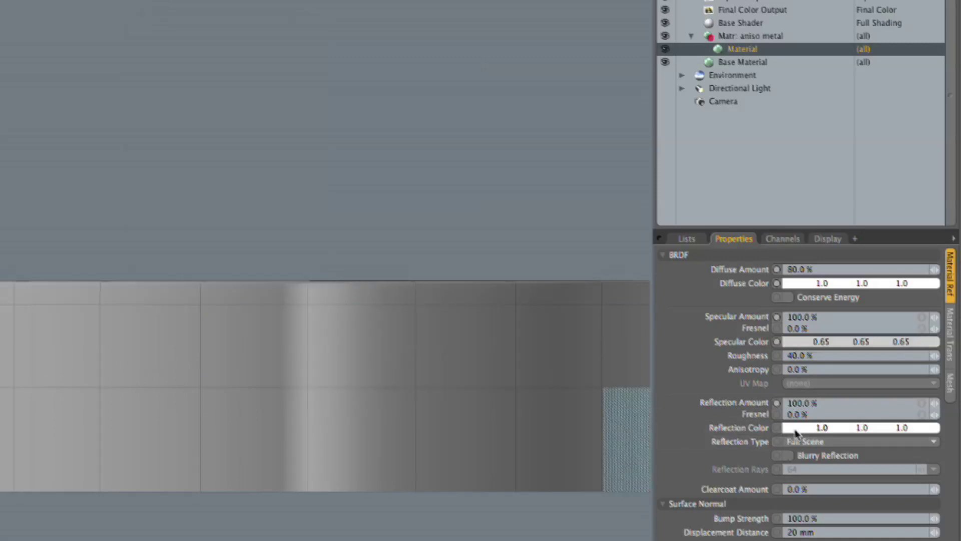
{"action": "left_click", "coordinate": [791, 428]}
{"action": "left_click", "coordinate": [289, 289]}
{"action": "left_click", "coordinate": [278, 315]}
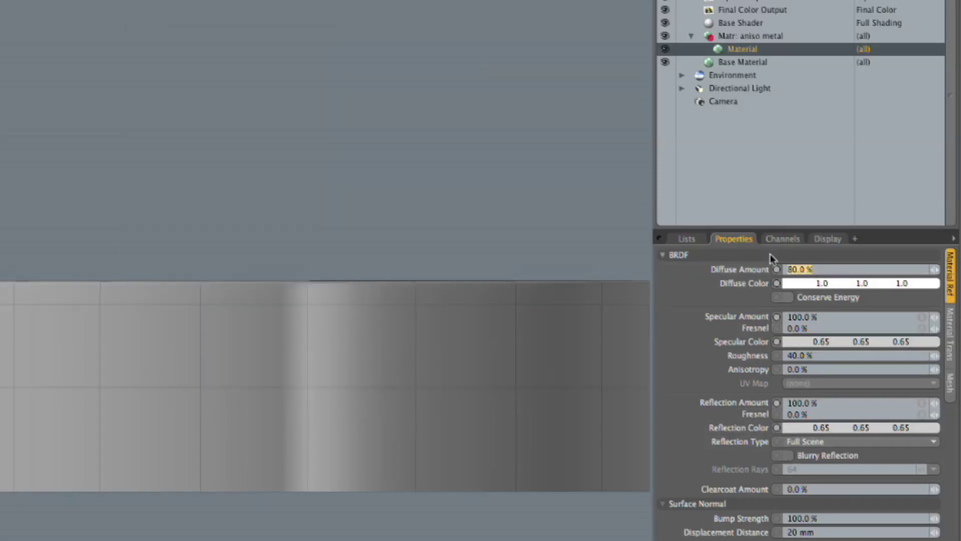
Step: Set the material's diffuse amount to 0% and enable Conserve Energy
{"action": "key", "text": "Return"}
{"action": "key", "text": "0"}
{"action": "scroll", "coordinate": [794, 279], "scroll_direction": "up", "scroll_amount": 5}
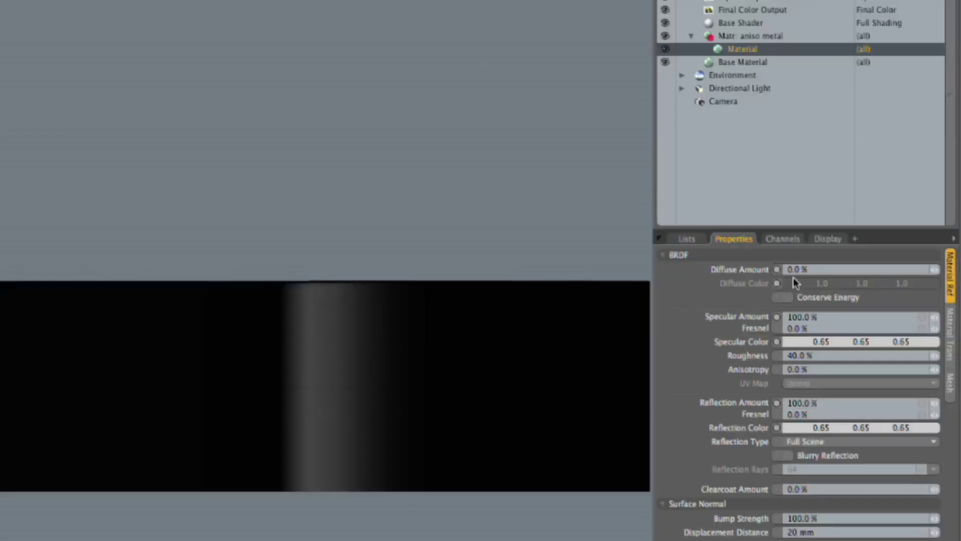
{"action": "left_click", "coordinate": [808, 298]}
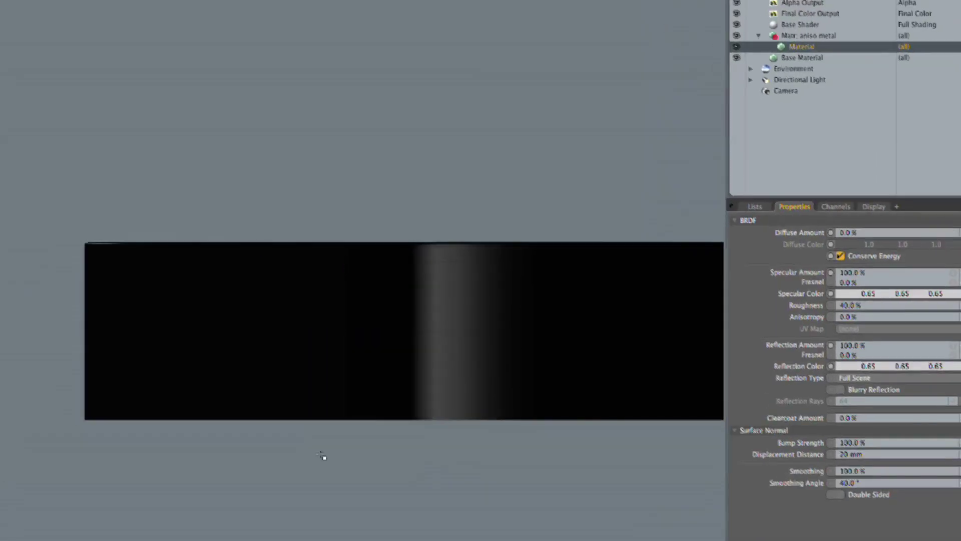
Step: Show the disc in perspective and open a render preview of it
{"action": "key", "text": "ctrl+space"}
{"action": "left_click", "coordinate": [354, 435]}
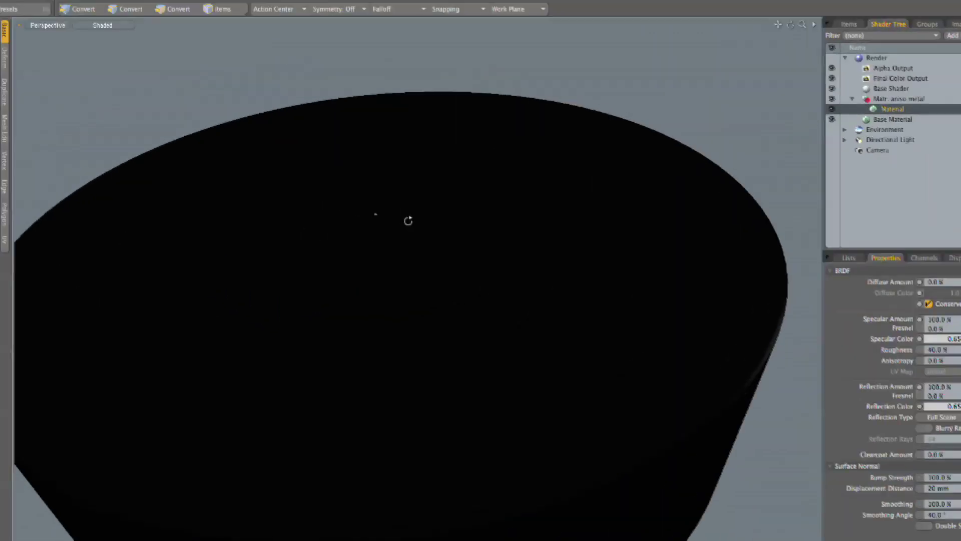
{"action": "left_click", "coordinate": [358, 204]}
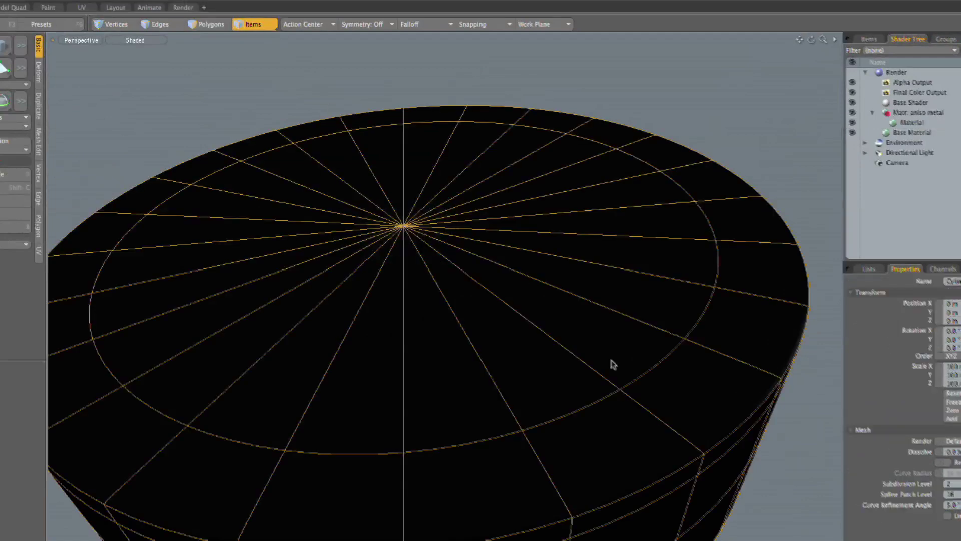
{"action": "key", "text": "F8"}
Step: Enable Blurry Reflection on the aniso metal material, set its roughness to 100% and check the result in the render preview
{"action": "left_click", "coordinate": [926, 113]}
{"action": "left_click", "coordinate": [923, 124]}
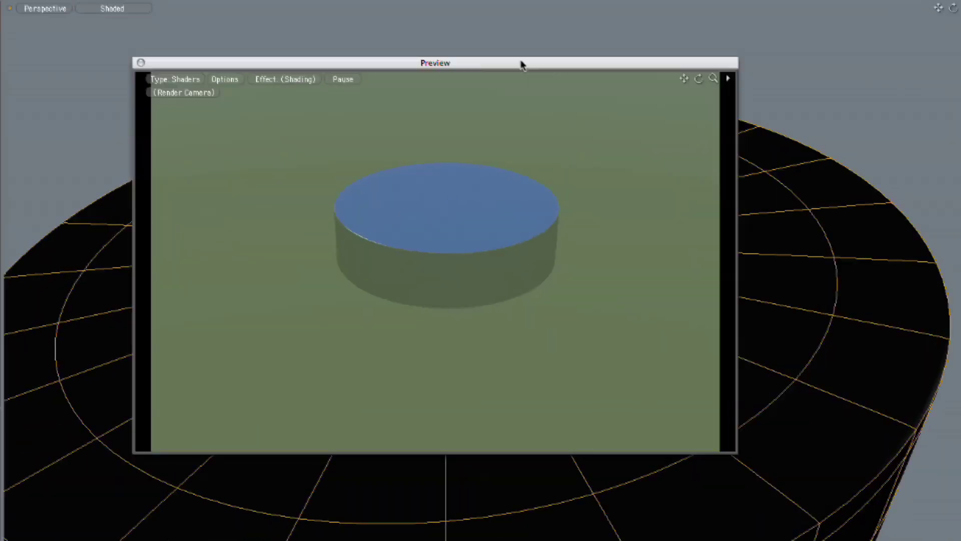
{"action": "left_click_drag", "start_coordinate": [435, 250], "coordinate": [371, 283], "text": "alt"}
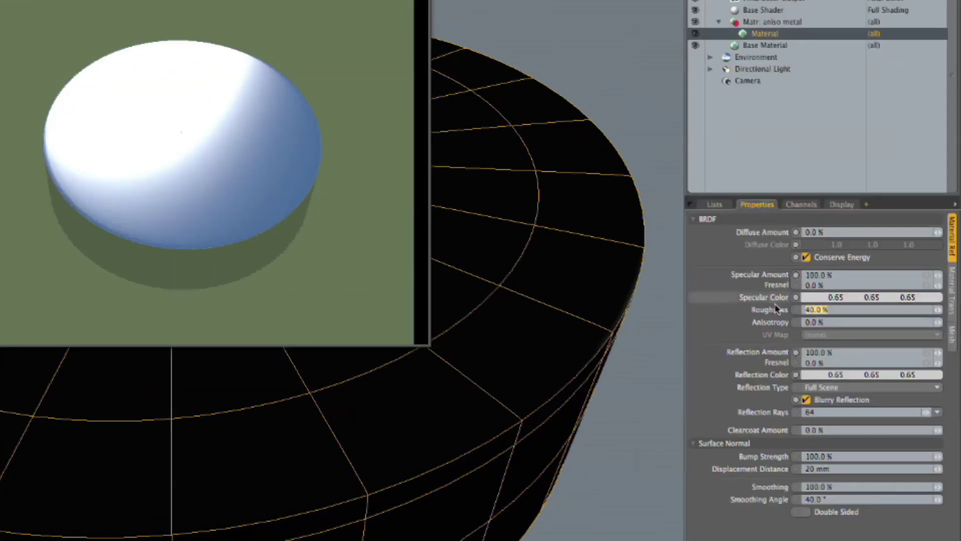
{"action": "type", "text": "100"}
{"action": "key", "text": "Return"}
{"action": "left_click_drag", "start_coordinate": [540, 290], "coordinate": [506, 259], "text": "alt"}
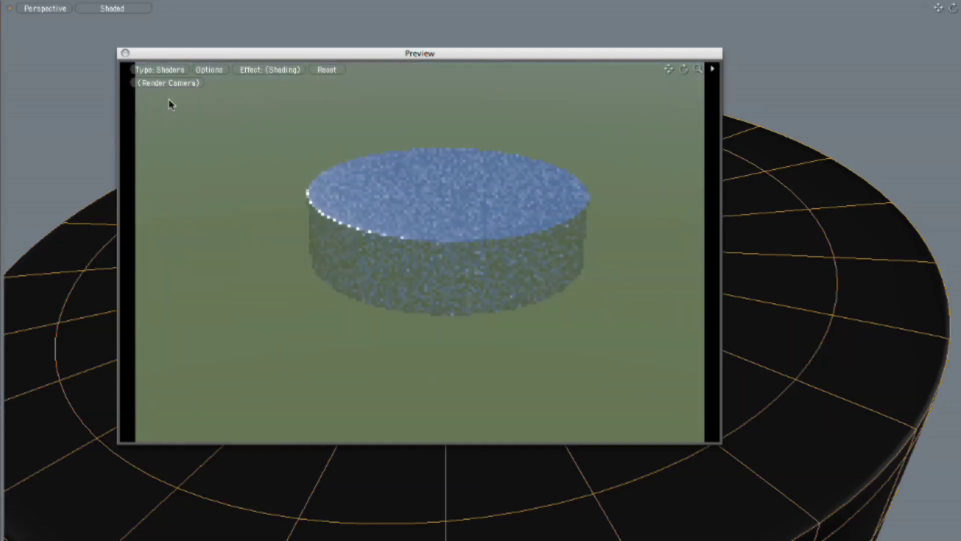
{"action": "left_click", "coordinate": [125, 52]}
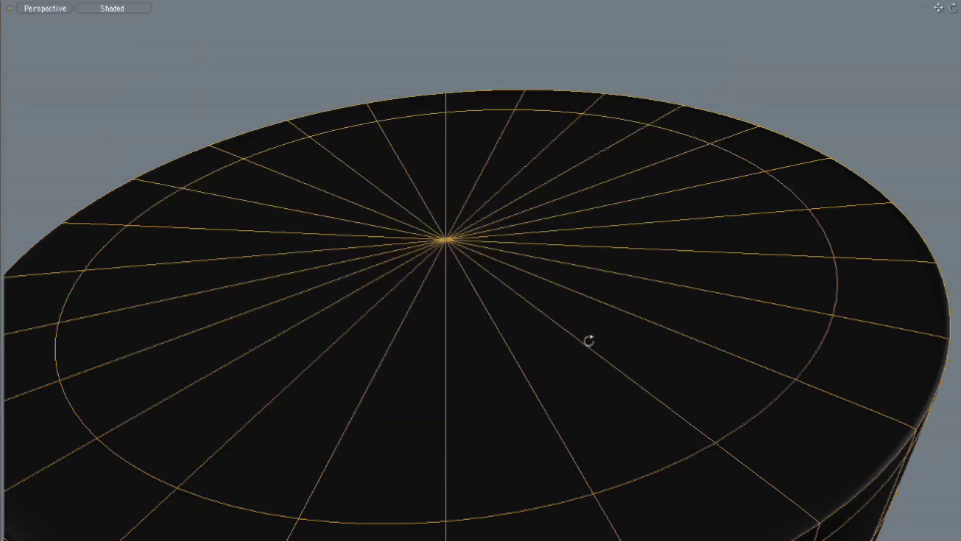
Step: Set the material's anisotropy to 100%
{"action": "scroll", "coordinate": [573, 300], "scroll_direction": "down", "scroll_amount": 3}
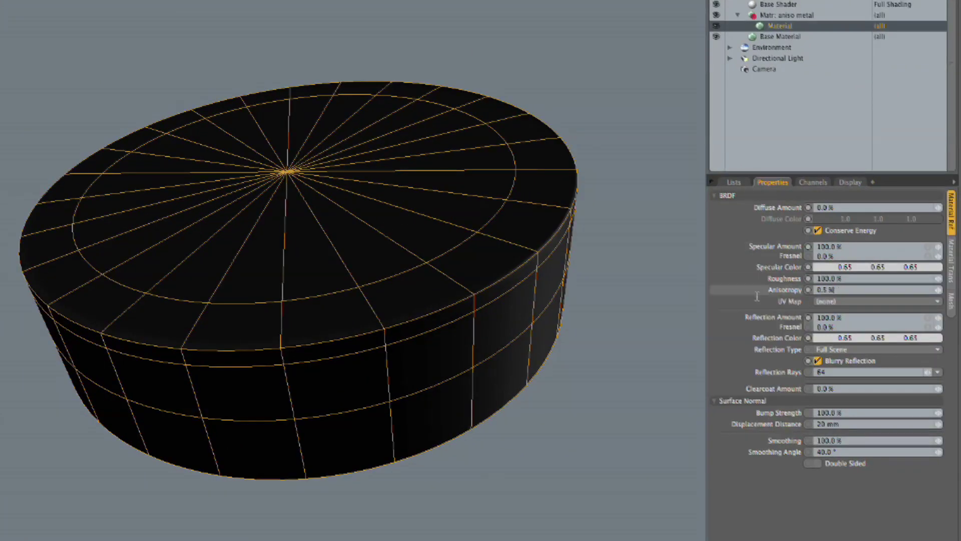
{"action": "key", "text": "Return"}
{"action": "type", "text": "100"}
{"action": "key", "text": "Return"}
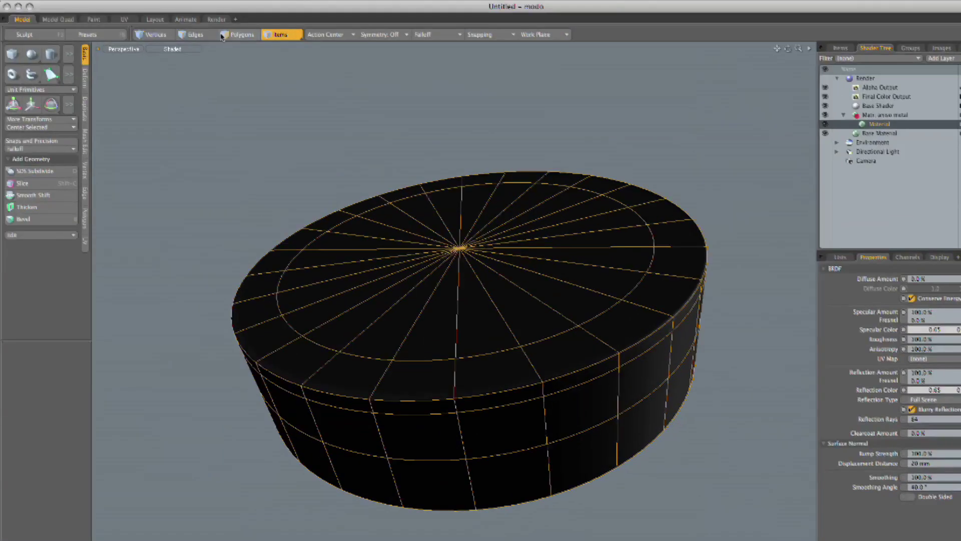
Step: Create a new UV map named aniso for the disc in the UV layout
{"action": "left_click", "coordinate": [218, 18]}
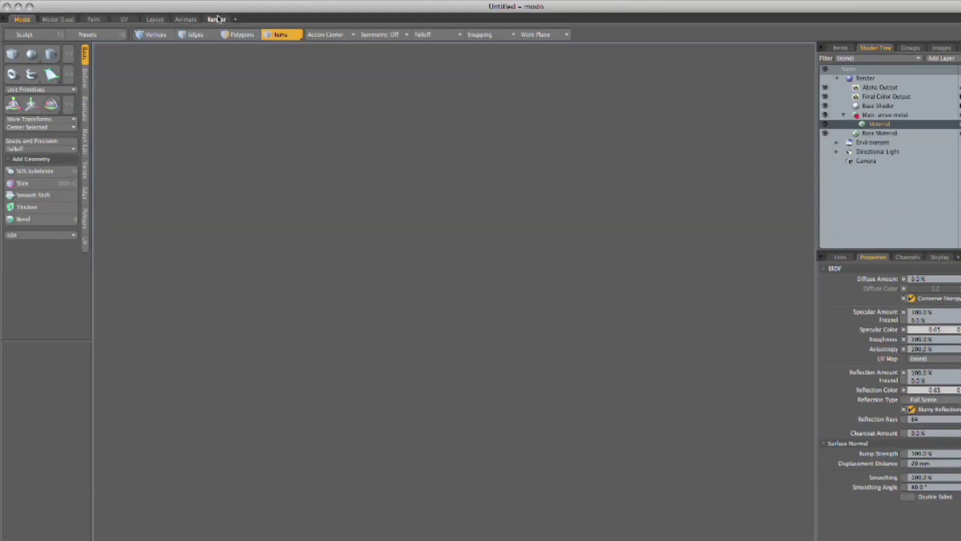
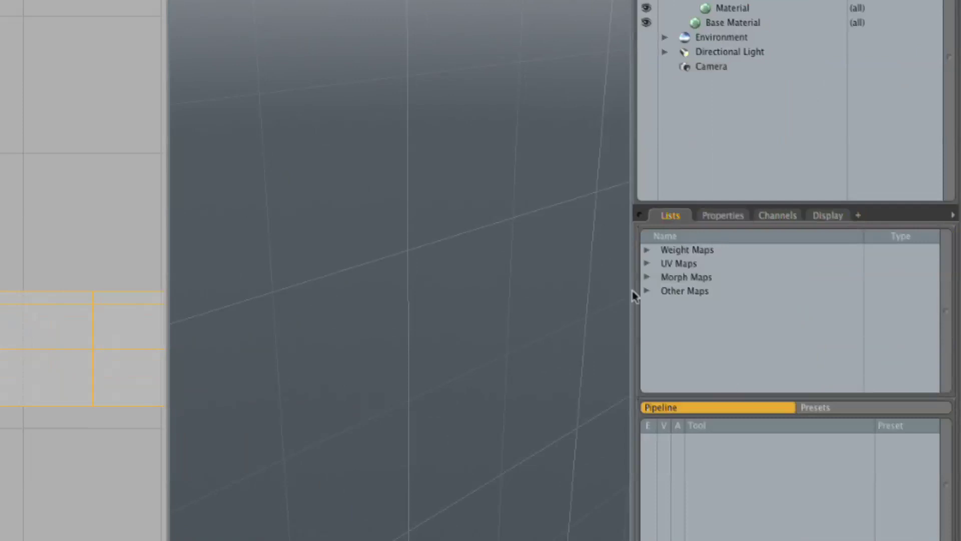
{"action": "left_click", "coordinate": [647, 277]}
{"action": "left_click", "coordinate": [647, 264]}
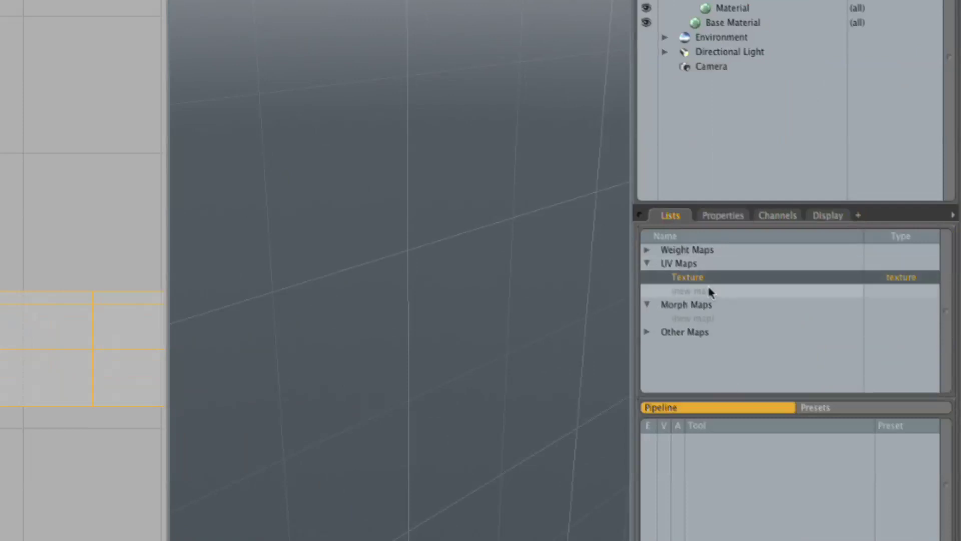
{"action": "left_click", "coordinate": [713, 291]}
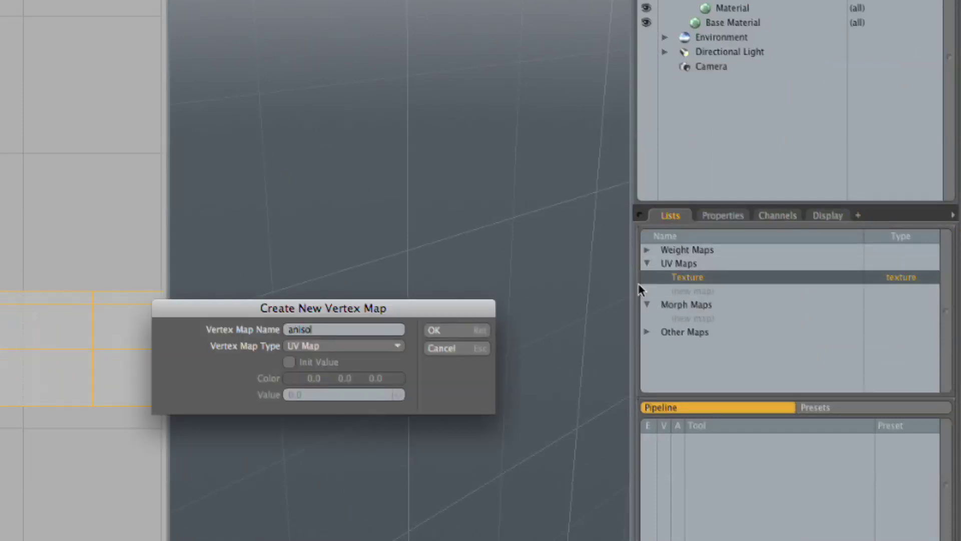
{"action": "key", "text": "Return"}
Step: Select the small ring of edges at the centre of the disc's top face in the perspective view
{"action": "left_click_drag", "start_coordinate": [164, 243], "coordinate": [46, 244]}
{"action": "key", "text": "KP_3"}
{"action": "left_click_drag", "start_coordinate": [413, 273], "coordinate": [232, 362], "text": "ctrl+alt"}
{"action": "left_click_drag", "start_coordinate": [380, 351], "coordinate": [250, 416], "text": "alt+shift"}
{"action": "left_click_drag", "start_coordinate": [251, 416], "coordinate": [336, 344], "text": "alt+shift"}
{"action": "key", "text": "ctrl+space"}
{"action": "left_click", "coordinate": [440, 250]}
{"action": "left_click_drag", "start_coordinate": [512, 165], "coordinate": [558, 280], "text": "ctrl+alt"}
{"action": "left_click_drag", "start_coordinate": [178, 220], "coordinate": [400, 320], "text": "alt"}
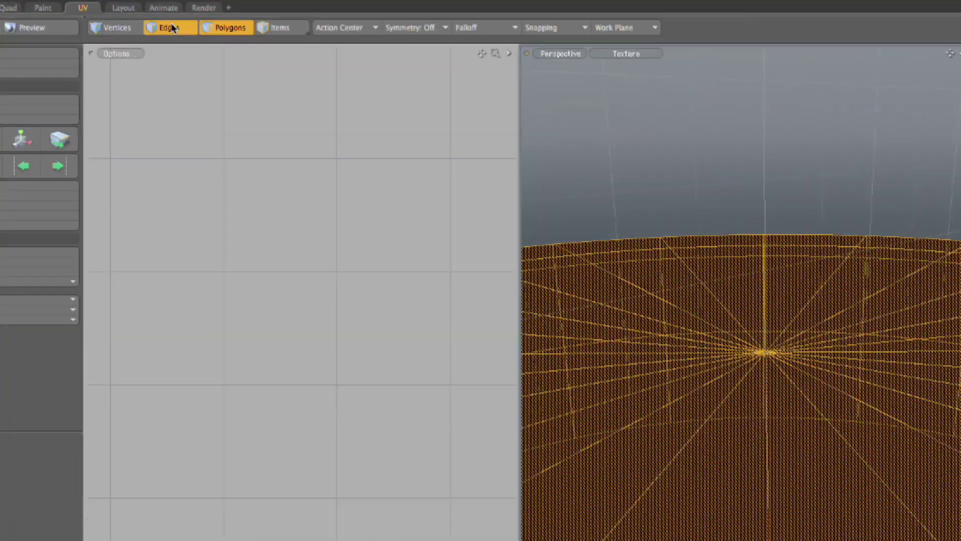
{"action": "left_click", "coordinate": [193, 28]}
{"action": "right_click_drag", "start_coordinate": [308, 231], "coordinate": [391, 284]}
{"action": "right_click_drag", "start_coordinate": [652, 330], "coordinate": [654, 332]}
Step: Raise the selected centre edges slightly along the Y axis in the right side view
{"action": "key", "text": "ctrl+space"}
{"action": "left_click", "coordinate": [670, 331]}
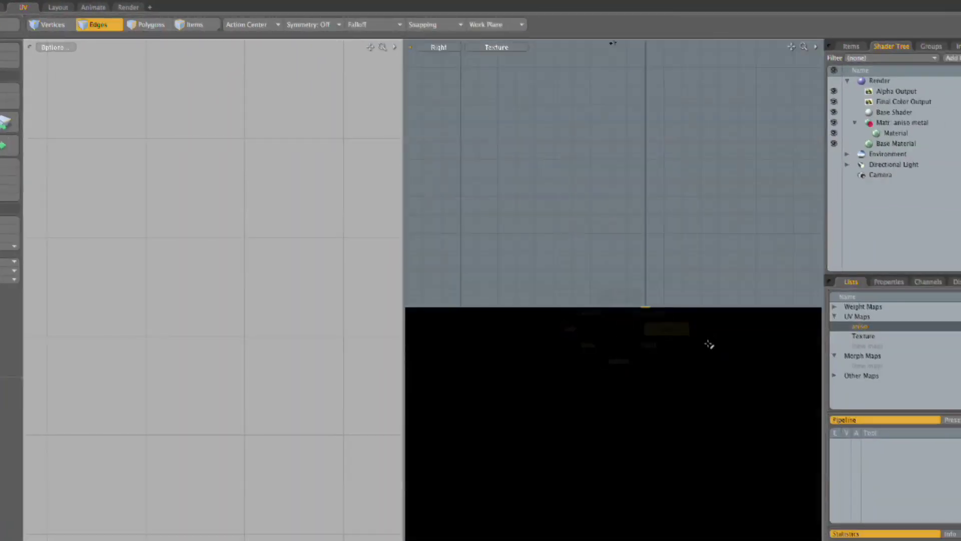
{"action": "key", "text": "ctrl+space"}
{"action": "left_click", "coordinate": [660, 364]}
{"action": "left_click_drag", "start_coordinate": [652, 310], "coordinate": [594, 369], "text": "alt"}
{"action": "key", "text": "ctrl+space"}
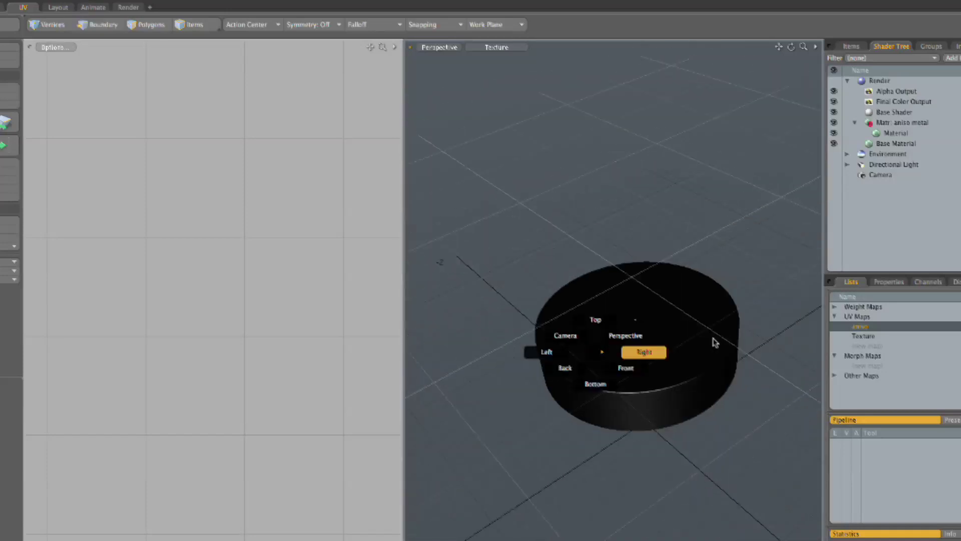
{"action": "left_click", "coordinate": [699, 343]}
{"action": "left_click_drag", "start_coordinate": [652, 340], "coordinate": [771, 333], "text": "ctrl+alt"}
{"action": "left_click_drag", "start_coordinate": [583, 282], "coordinate": [611, 281], "text": "ctrl+alt"}
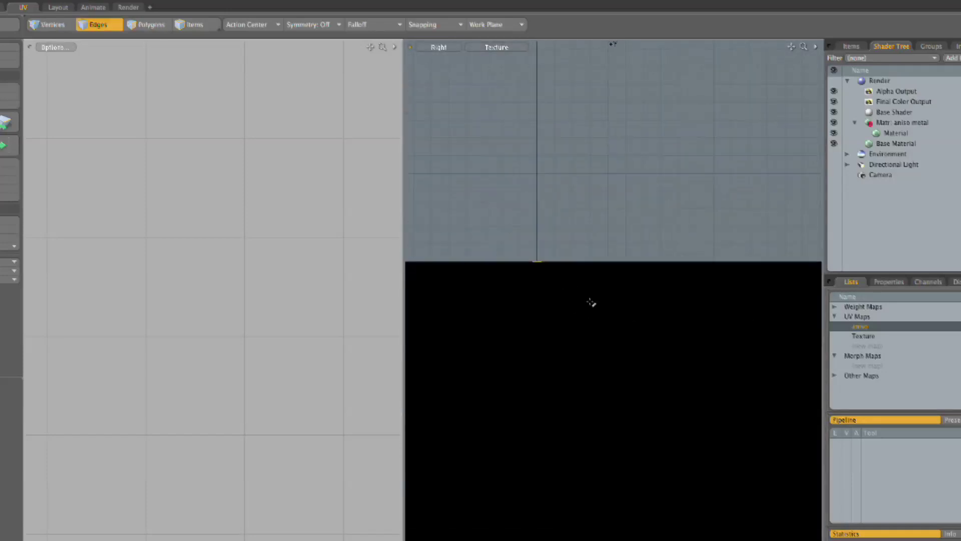
{"action": "key", "text": "y"}
{"action": "left_click_drag", "start_coordinate": [519, 240], "coordinate": [523, 227]}
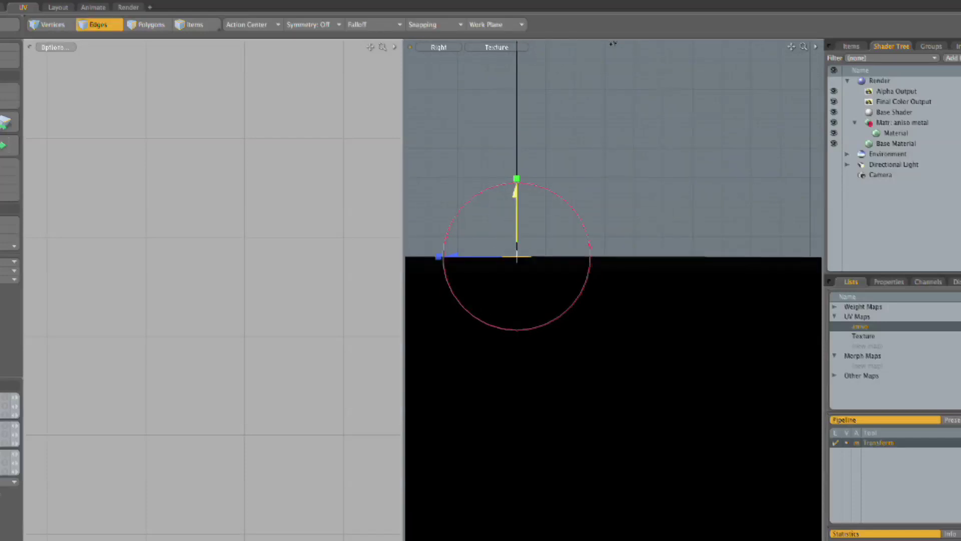
{"action": "left_click_drag", "start_coordinate": [645, 327], "coordinate": [587, 318], "text": "ctrl+alt"}
{"action": "key", "text": "q"}
Step: Project UVs for the disc's polygons from the right side view with Project from View
{"action": "left_click", "coordinate": [161, 26]}
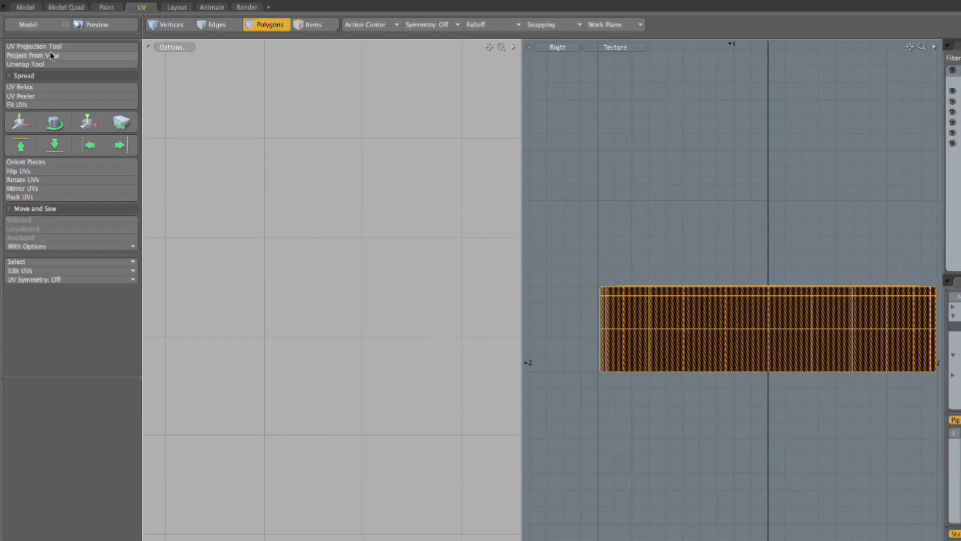
{"action": "left_click", "coordinate": [52, 56]}
{"action": "left_click", "coordinate": [576, 384]}
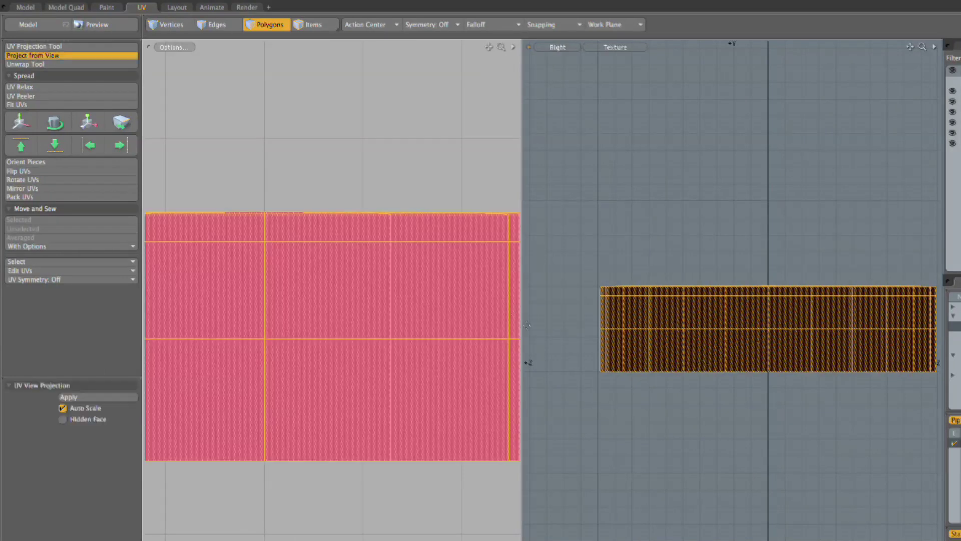
Step: Fit the projected UV layout in a wider UV view and examine its upper edge around the raised centre
{"action": "left_click_drag", "start_coordinate": [527, 325], "coordinate": [668, 325]}
{"action": "key", "text": "a"}
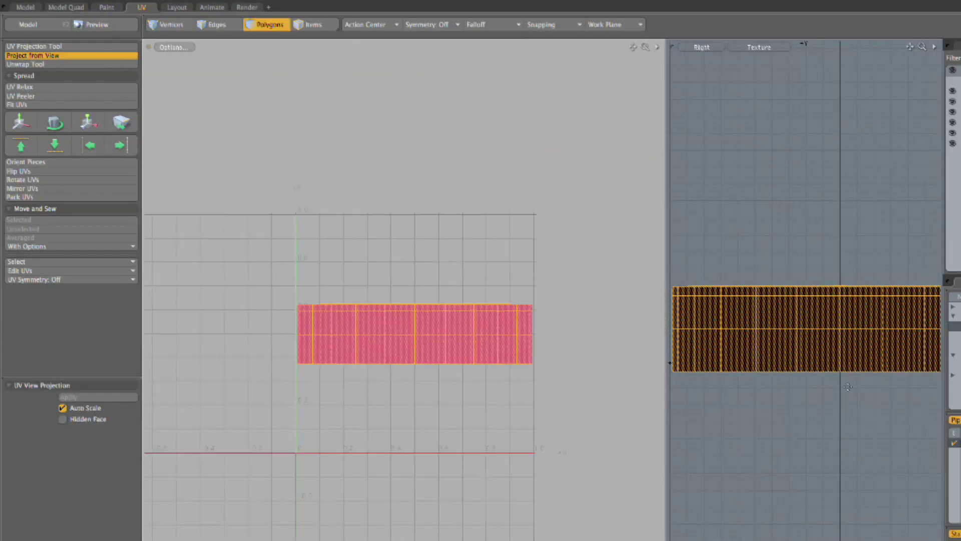
{"action": "left_click_drag", "start_coordinate": [665, 377], "coordinate": [593, 376]}
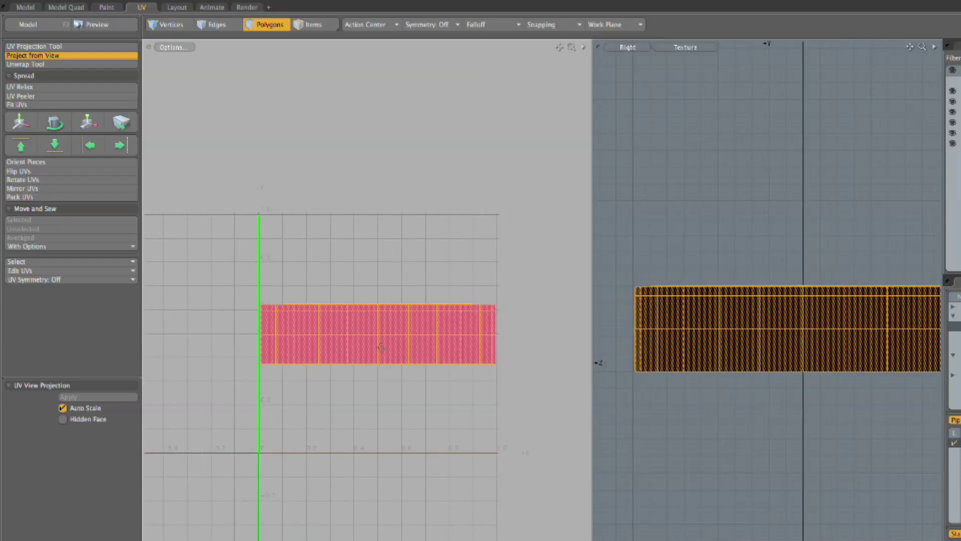
{"action": "left_click_drag", "start_coordinate": [374, 315], "coordinate": [576, 286], "text": "ctrl+alt"}
{"action": "left_click_drag", "start_coordinate": [401, 208], "coordinate": [497, 242], "text": "ctrl+alt"}
{"action": "left_click_drag", "start_coordinate": [439, 302], "coordinate": [406, 322], "text": "ctrl+alt"}
{"action": "scroll", "coordinate": [422, 304], "scroll_direction": "down", "scroll_amount": 5}
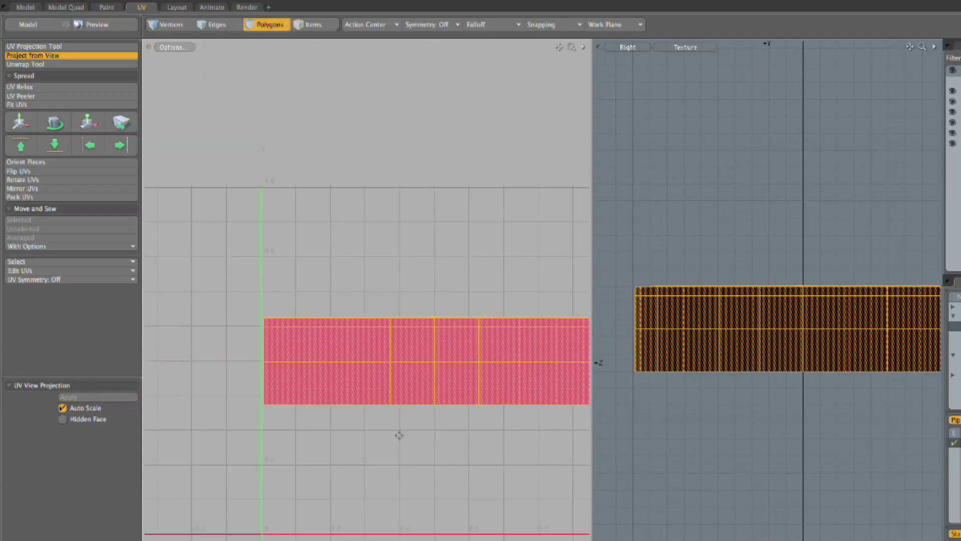
{"action": "key", "text": "ctrl+space"}
{"action": "scroll", "coordinate": [542, 392], "scroll_direction": "up", "scroll_amount": 5}
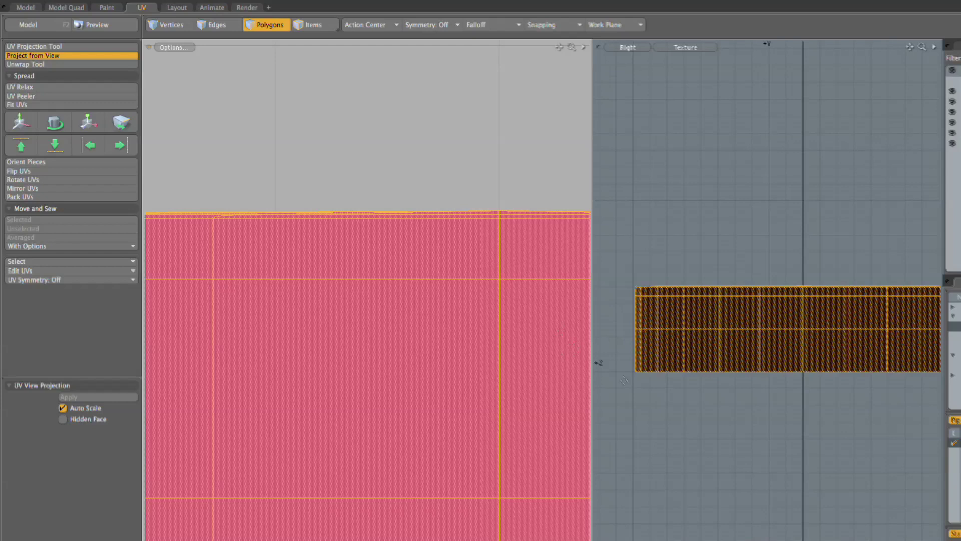
Step: Drop the projection tool and return the 3D viewport beside the UV view to a perspective view of the disc
{"action": "left_click_drag", "start_coordinate": [592, 359], "coordinate": [486, 385]}
{"action": "key", "text": "q"}
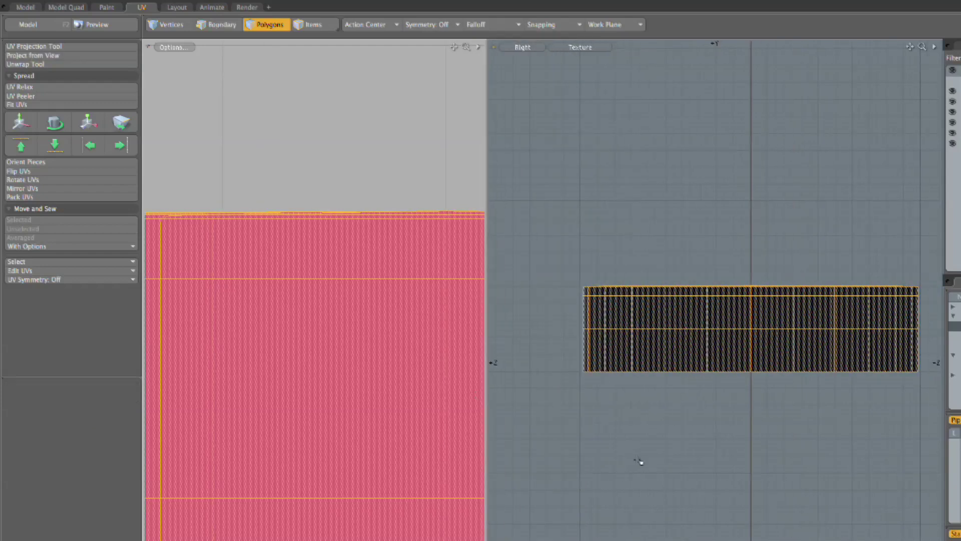
{"action": "key", "text": "ctrl+space"}
{"action": "left_click", "coordinate": [738, 381]}
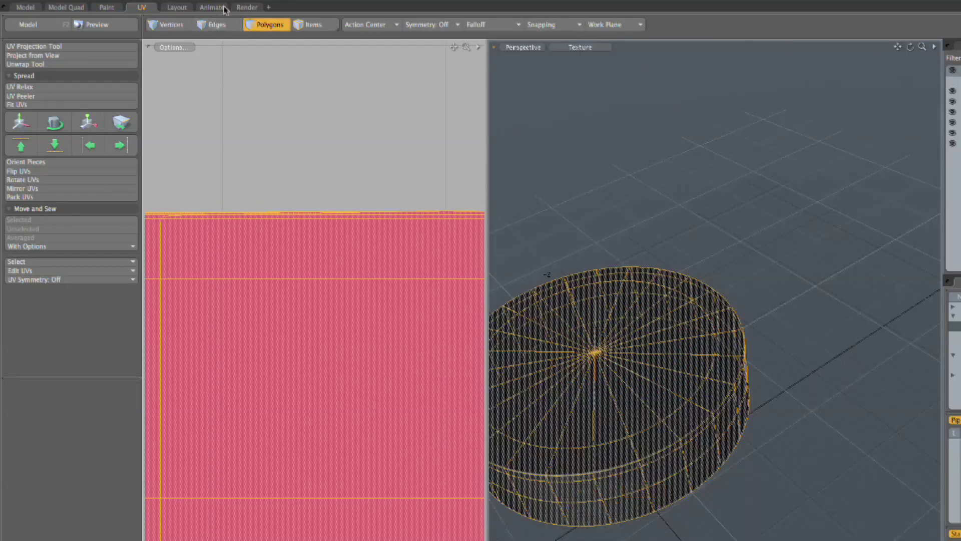
Step: In the Render layout, assign the aniso UV map to the material inside the aniso metal group
{"action": "left_click", "coordinate": [248, 8]}
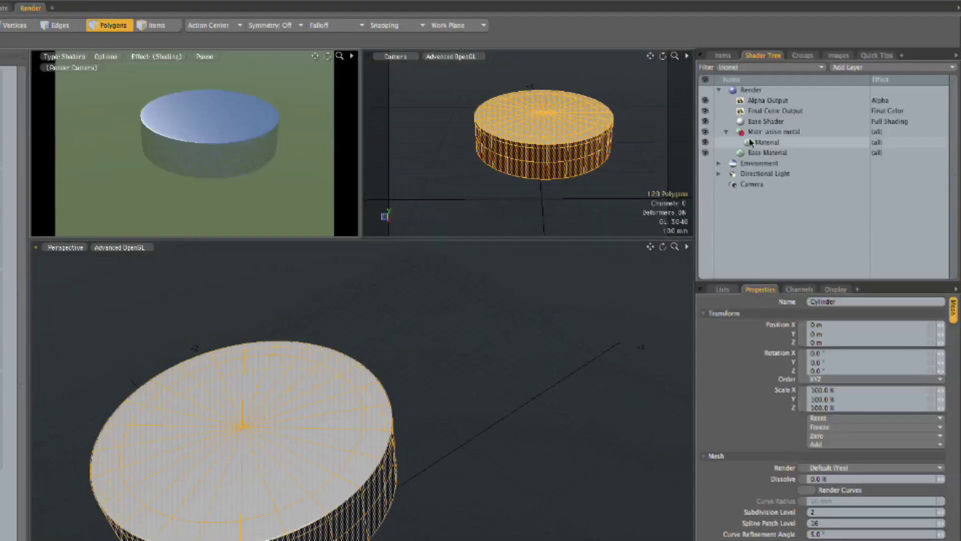
{"action": "left_click", "coordinate": [749, 144]}
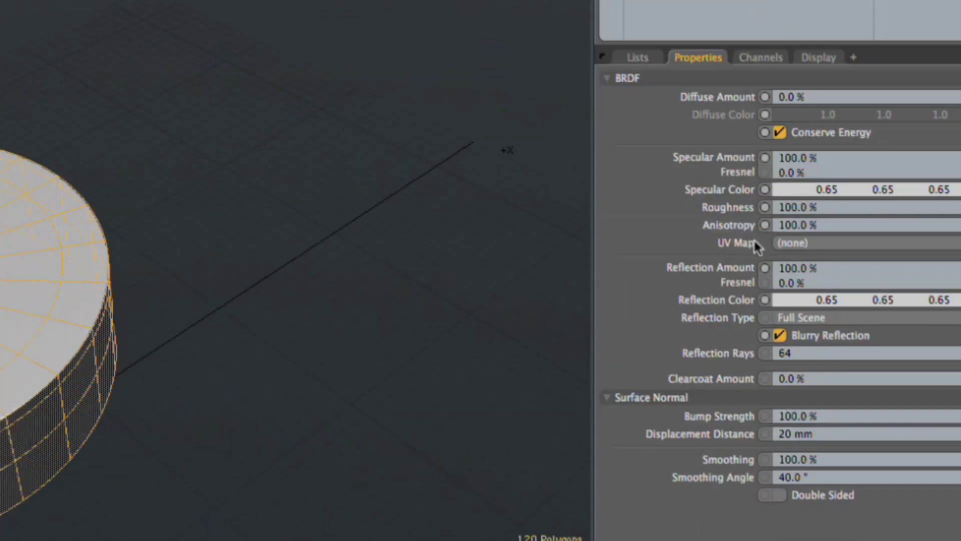
{"action": "left_click", "coordinate": [798, 246]}
{"action": "left_click", "coordinate": [799, 259]}
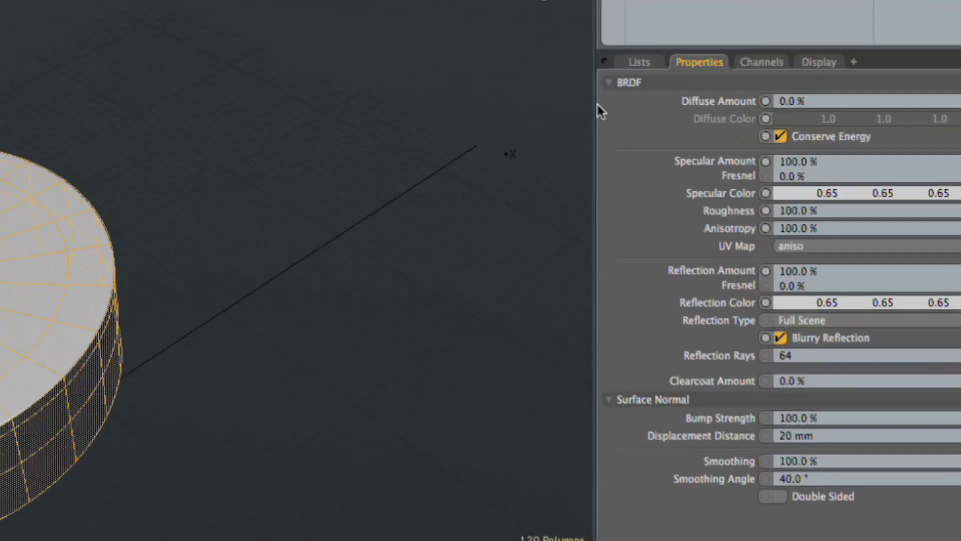
Step: Set the material's Anisotropy to 60% and orbit the render preview around the disc to check its highlights
{"action": "left_click", "coordinate": [809, 393]}
{"action": "type", "text": "60"}
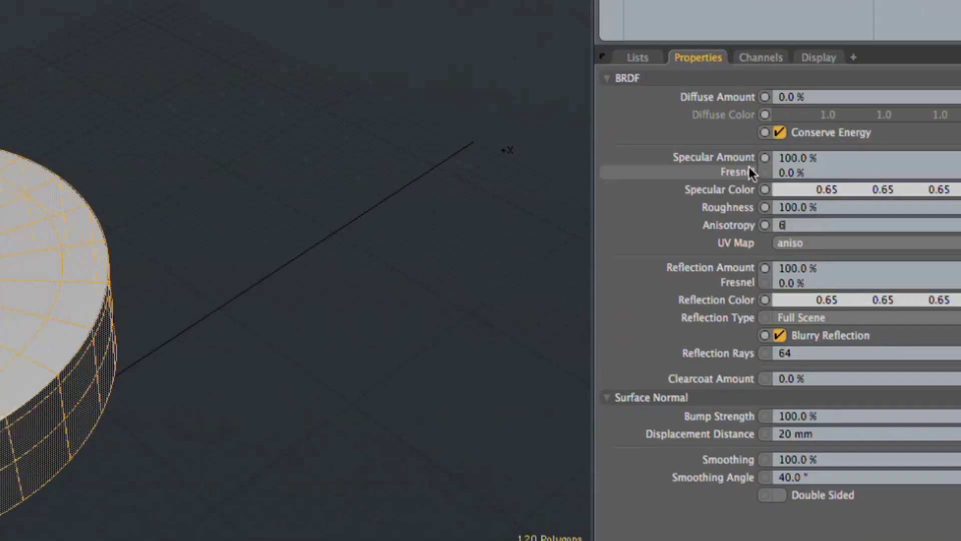
{"action": "key", "text": "Return"}
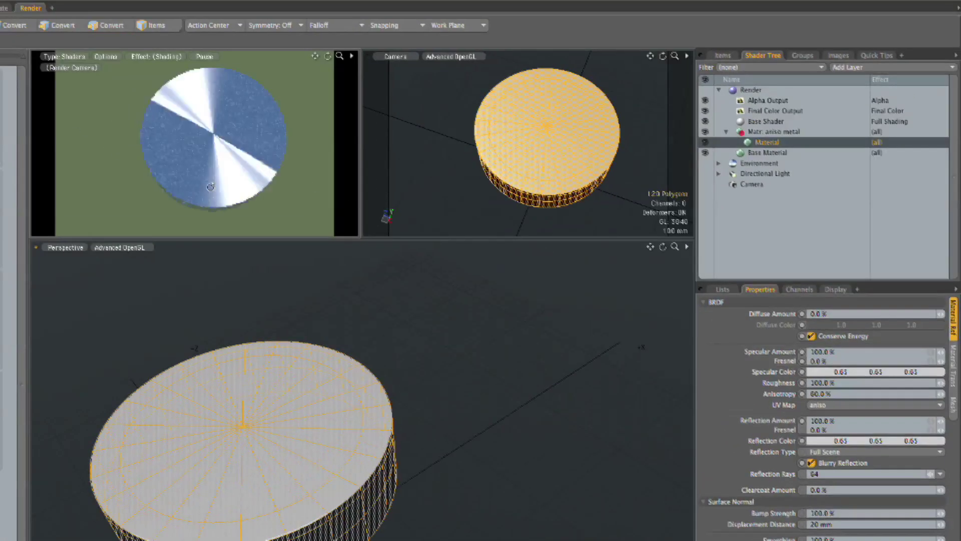
{"action": "left_click_drag", "start_coordinate": [210, 187], "coordinate": [200, 151], "text": "alt"}
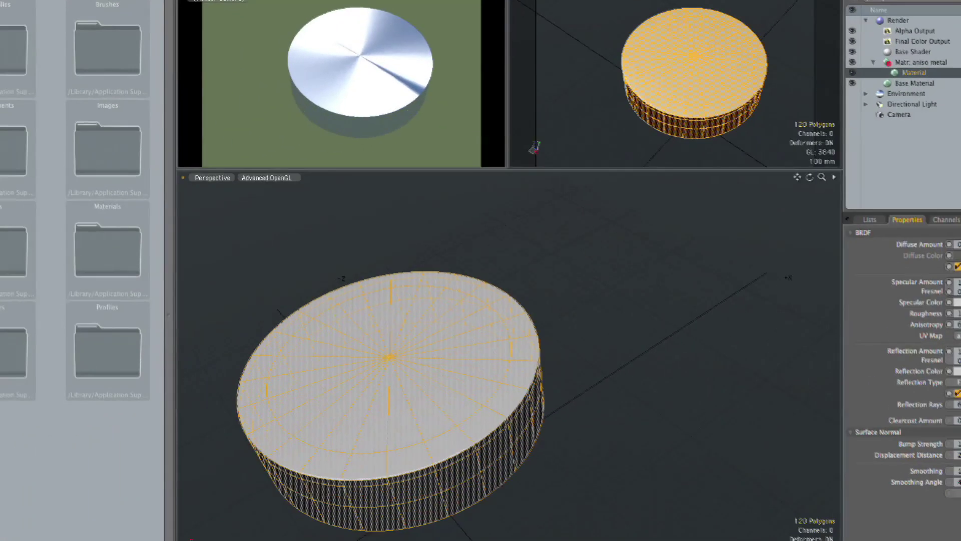
{"action": "key", "text": "5"}
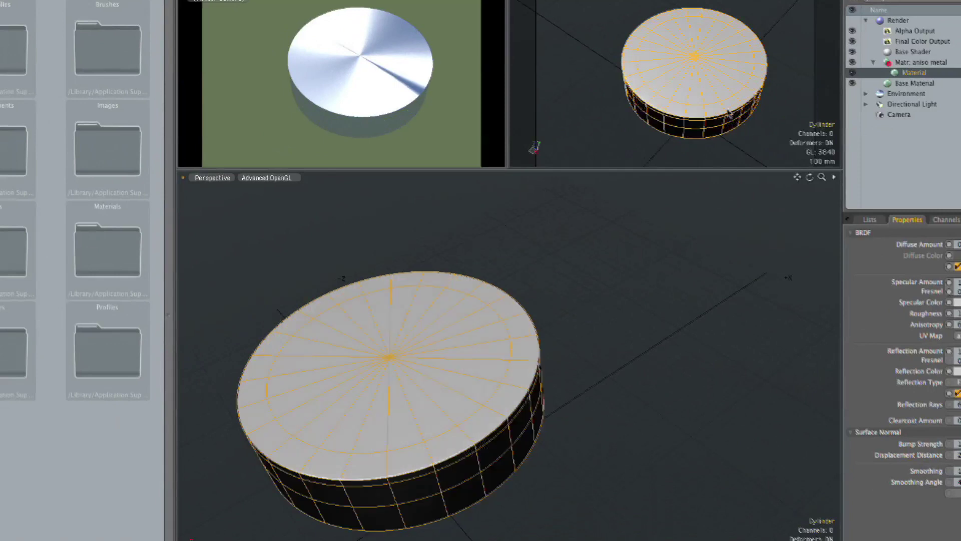
{"action": "left_click", "coordinate": [724, 102]}
{"action": "key", "text": "Delete"}
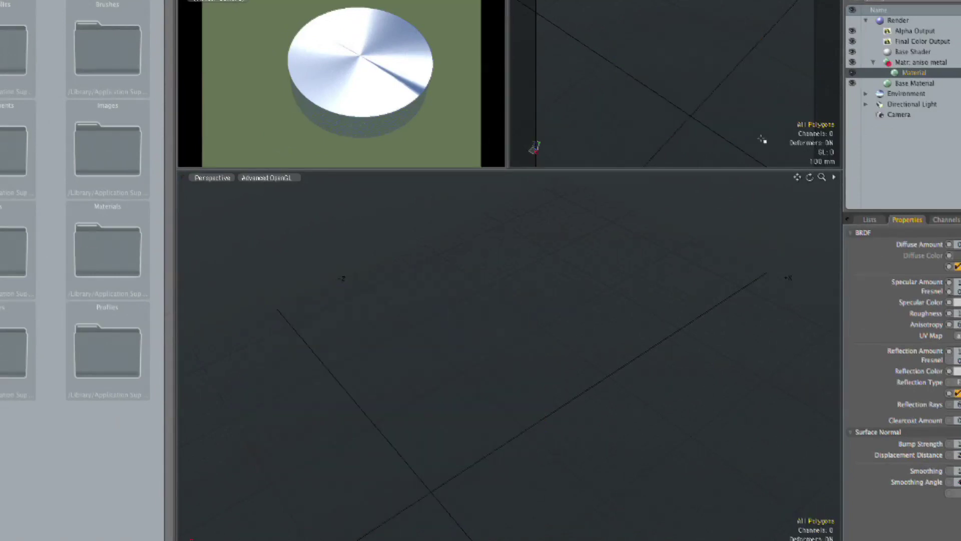
{"action": "key", "text": "super+z"}
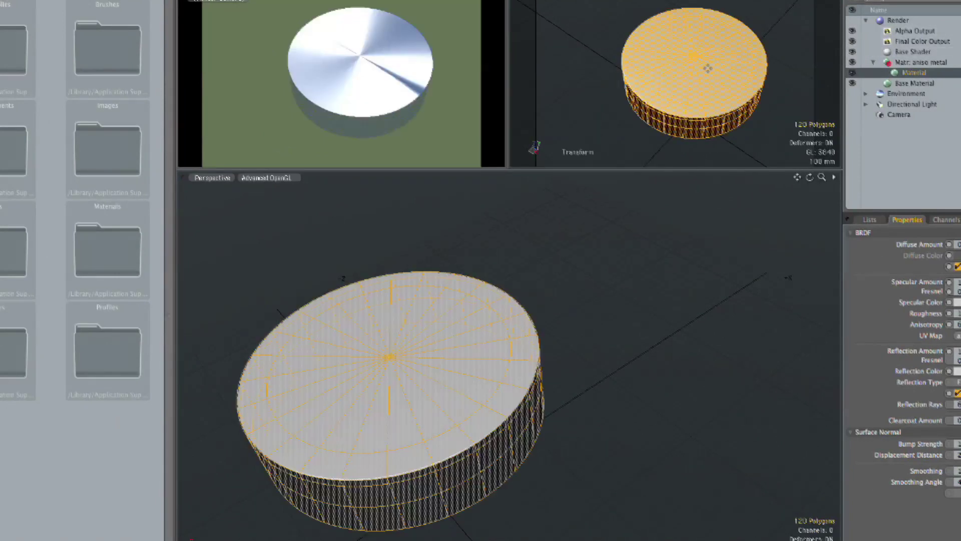
Step: Scale the disc's polygons down to a tiny size and cut them from the scene
{"action": "left_click", "coordinate": [393, 371]}
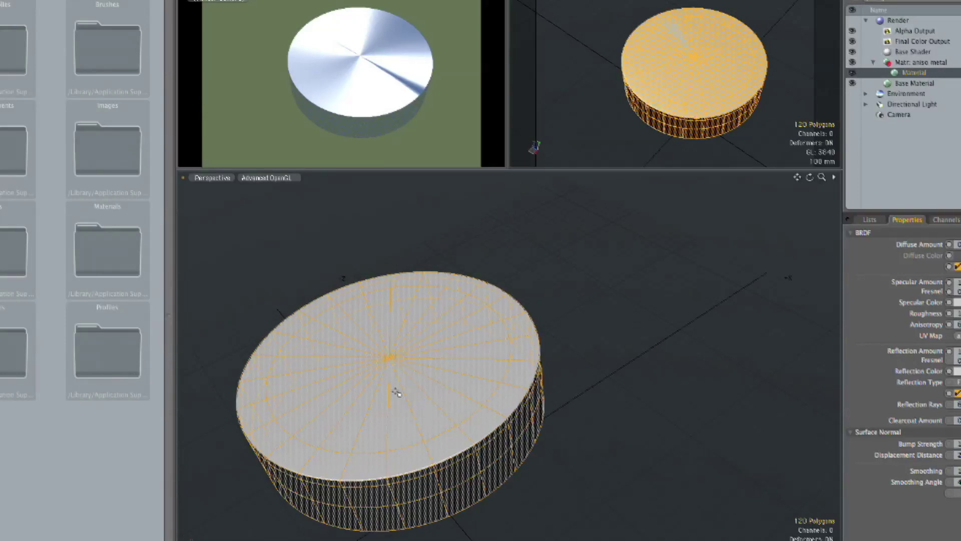
{"action": "left_click_drag", "start_coordinate": [398, 384], "coordinate": [308, 384]}
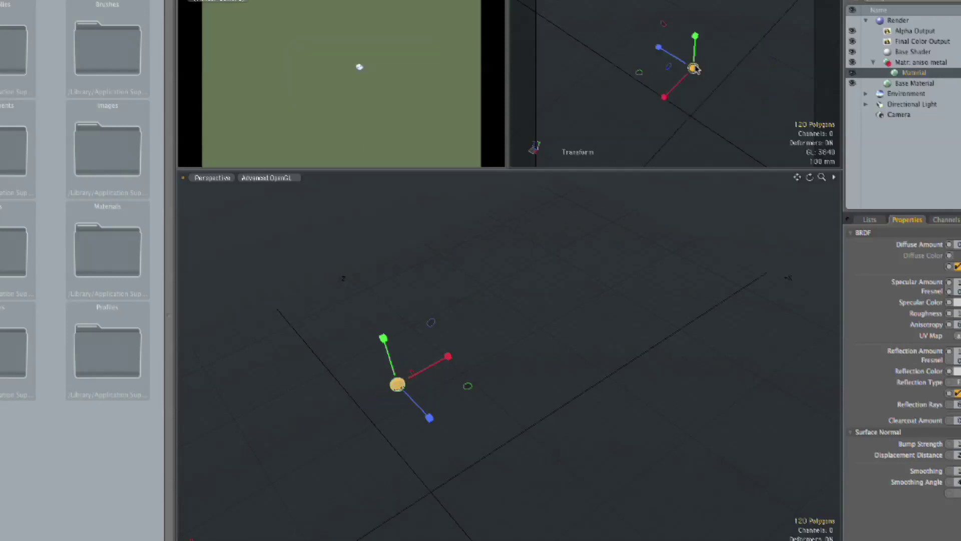
{"action": "key", "text": "a"}
{"action": "key", "text": "super+x"}
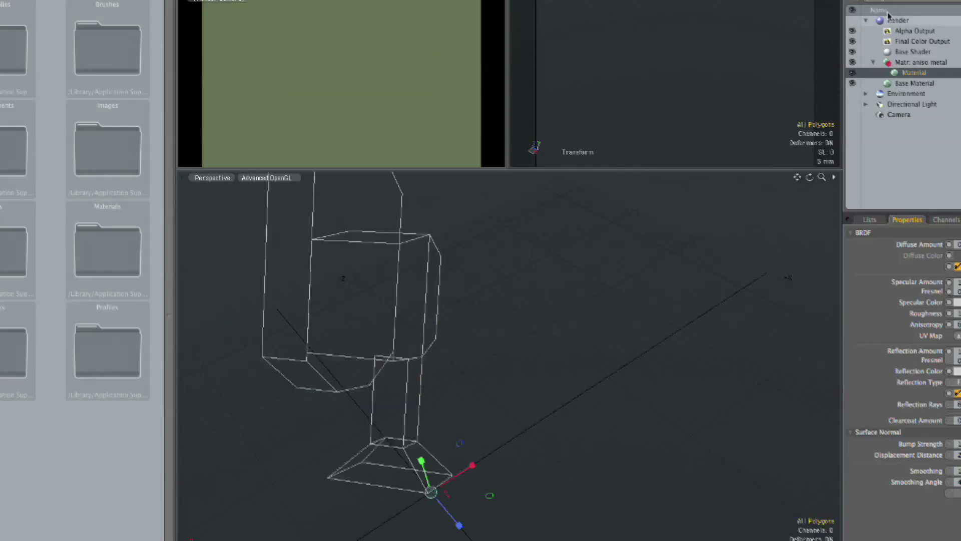
Step: Switch to the orange shuffle.lxo scene through the item list and drop the transform tool
{"action": "left_click", "coordinate": [875, 0]}
{"action": "left_click", "coordinate": [901, 10]}
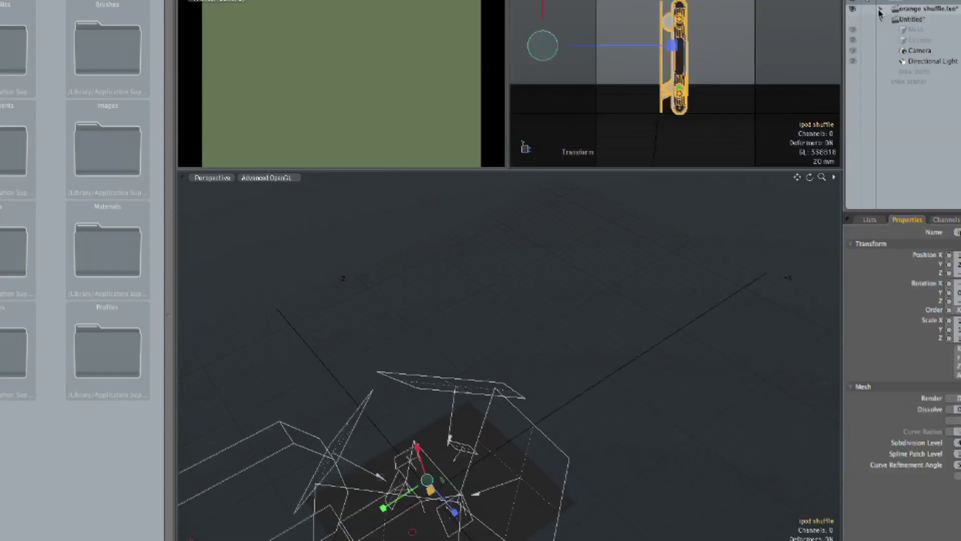
{"action": "key", "text": "ctrl+space"}
{"action": "left_click", "coordinate": [613, 337]}
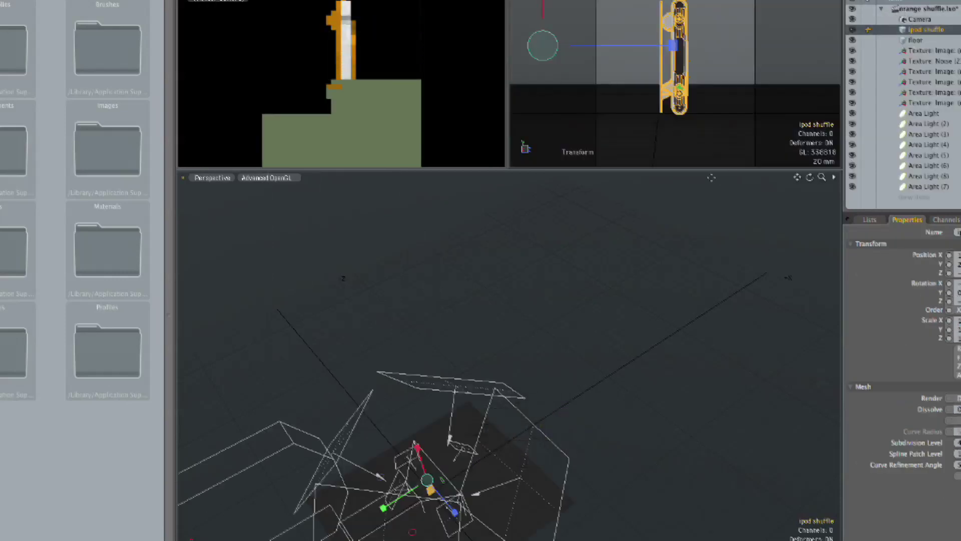
{"action": "key", "text": "q"}
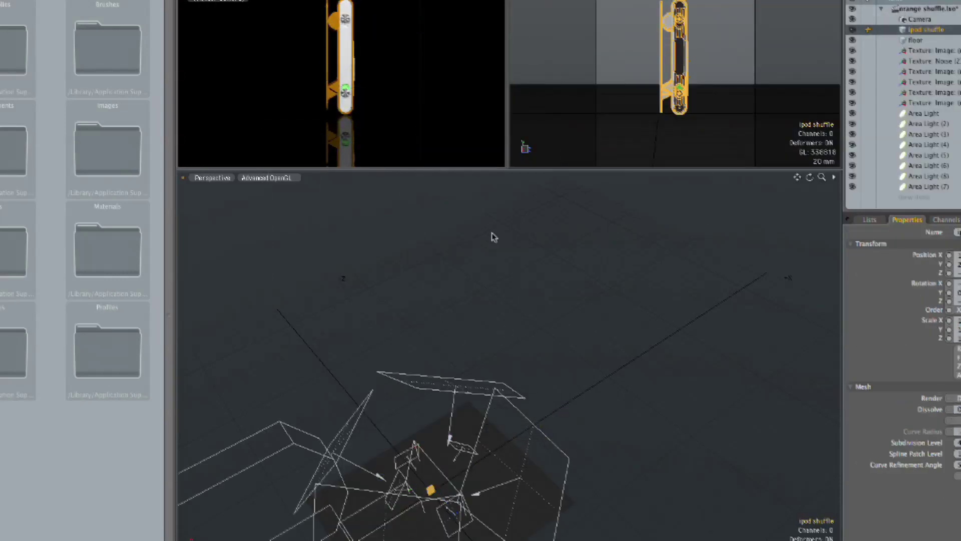
Step: Frame the iPod shuffle in the perspective view and examine the round button on its narrow side
{"action": "left_click", "coordinate": [495, 230]}
{"action": "left_click_drag", "start_coordinate": [483, 503], "coordinate": [493, 432], "text": "ctrl+alt"}
{"action": "left_click_drag", "start_coordinate": [435, 423], "coordinate": [579, 395], "text": "ctrl+alt"}
{"action": "left_click_drag", "start_coordinate": [382, 394], "coordinate": [487, 362], "text": "alt"}
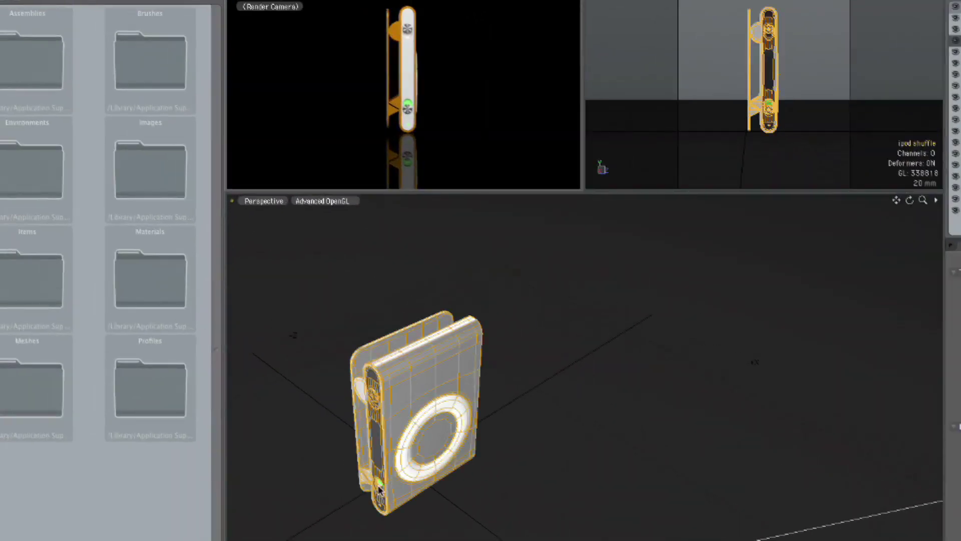
{"action": "double_click", "coordinate": [378, 402]}
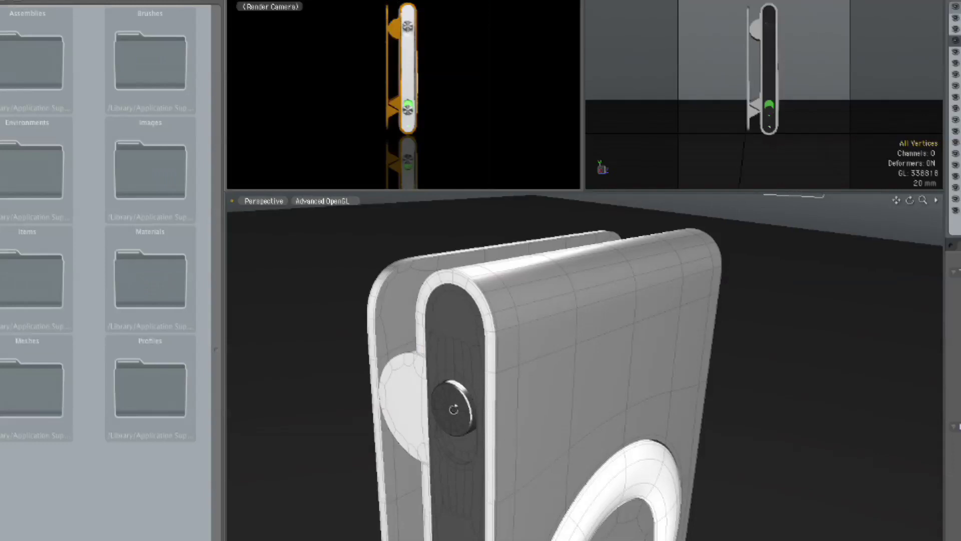
{"action": "left_click_drag", "start_coordinate": [454, 409], "coordinate": [554, 399], "text": "alt"}
Step: Orbit and zoom the render preview to examine the anisotropic highlights on the iPod shuffle's round metal button
{"action": "left_click_drag", "start_coordinate": [399, 105], "coordinate": [409, 54], "text": "alt"}
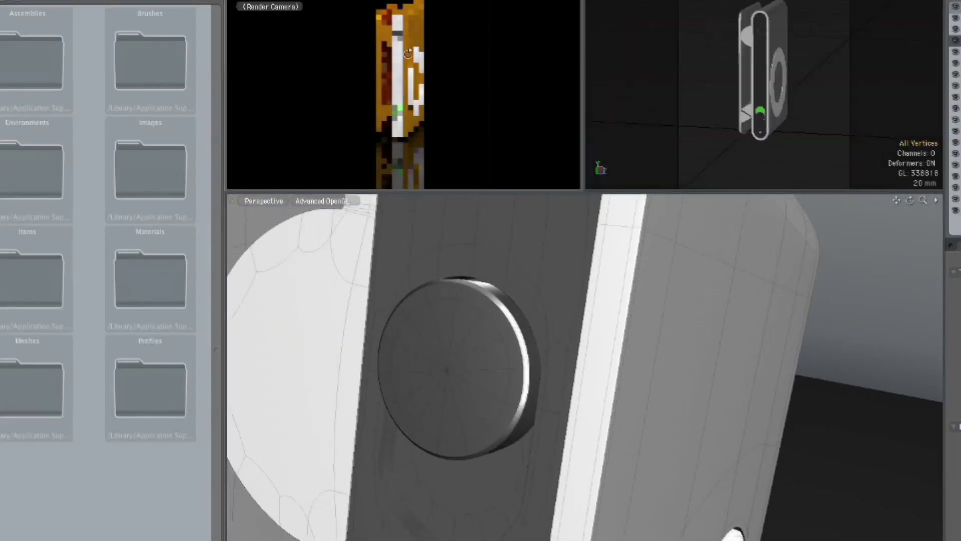
{"action": "left_click_drag", "start_coordinate": [560, 50], "coordinate": [573, 50], "text": "ctrl+alt"}
{"action": "left_click_drag", "start_coordinate": [459, 123], "coordinate": [475, 184], "text": "alt+shift"}
{"action": "left_click_drag", "start_coordinate": [466, 54], "coordinate": [553, 48], "text": "ctrl+alt"}
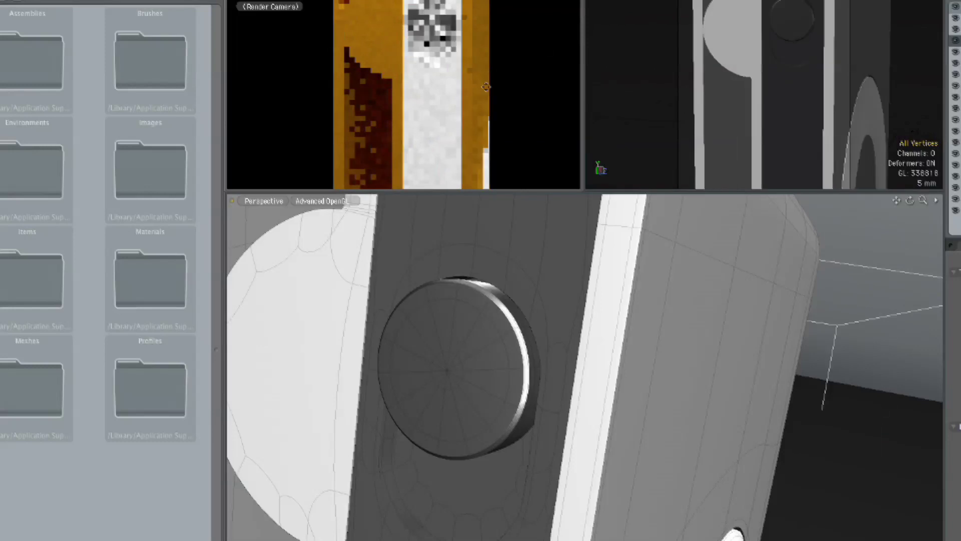
{"action": "left_click_drag", "start_coordinate": [486, 88], "coordinate": [487, 153], "text": "alt+shift"}
{"action": "left_click_drag", "start_coordinate": [506, 121], "coordinate": [572, 119], "text": "ctrl+alt"}
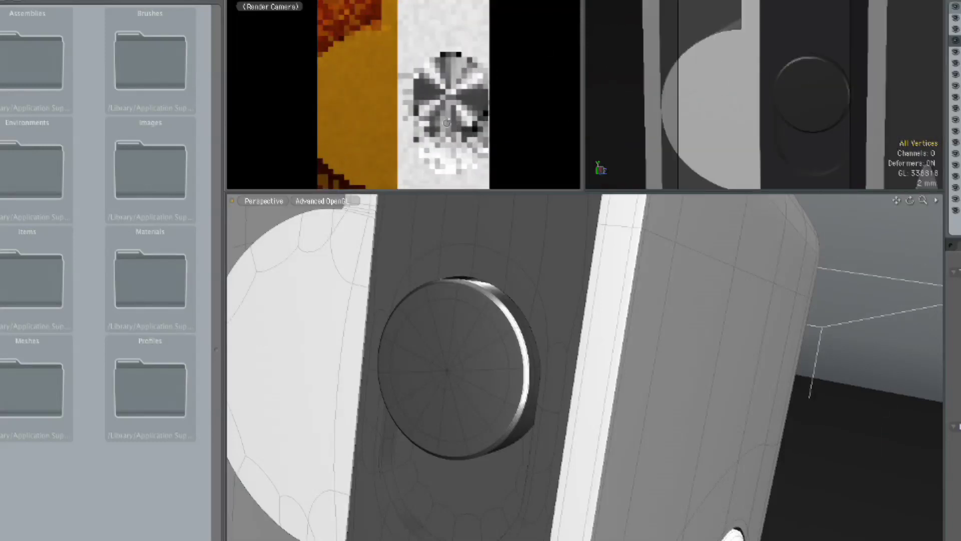
{"action": "left_click_drag", "start_coordinate": [492, 106], "coordinate": [439, 119], "text": "alt+shift"}
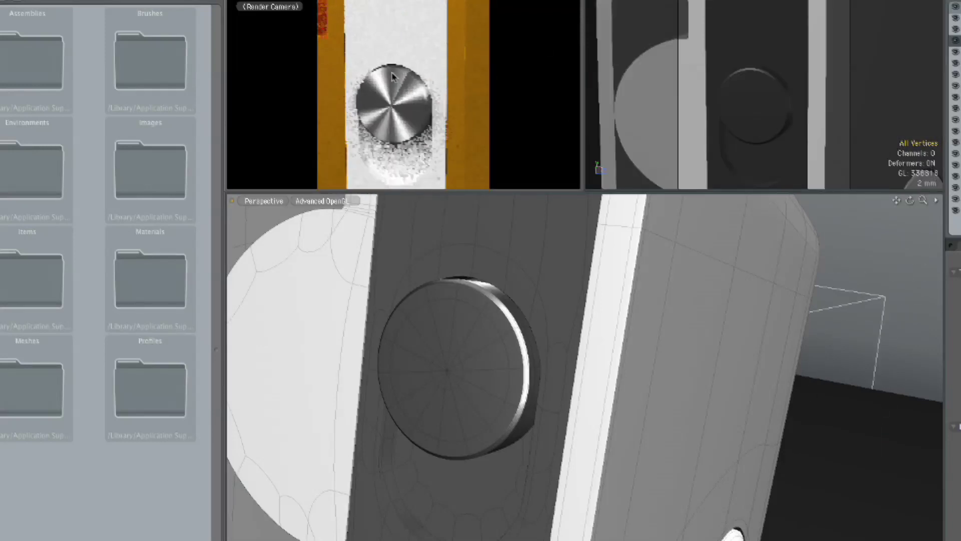
{"action": "left_click_drag", "start_coordinate": [458, 105], "coordinate": [414, 81], "text": "ctrl+alt"}
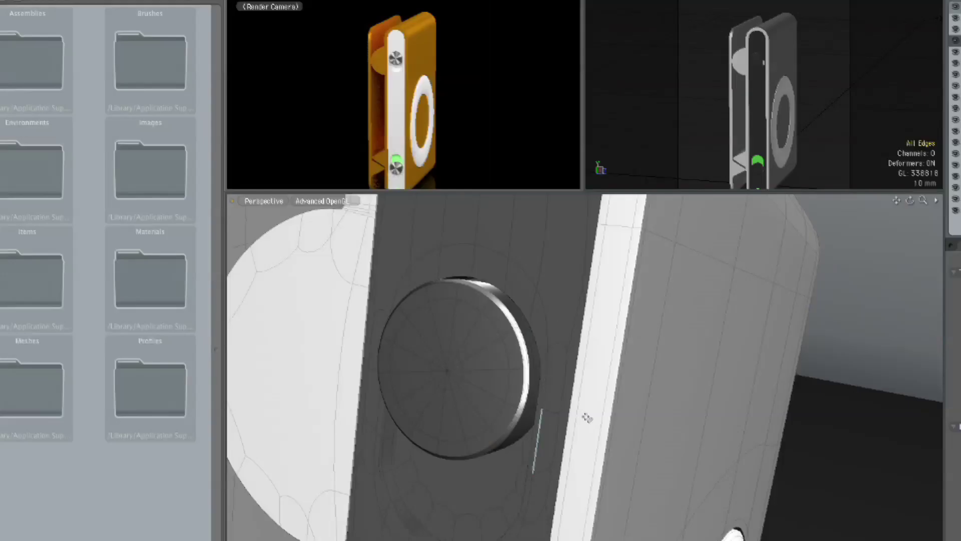
Step: Inspect the iPod shuffle from the Right view and return to the perspective close-up of the button
{"action": "key", "text": "ctrl+space"}
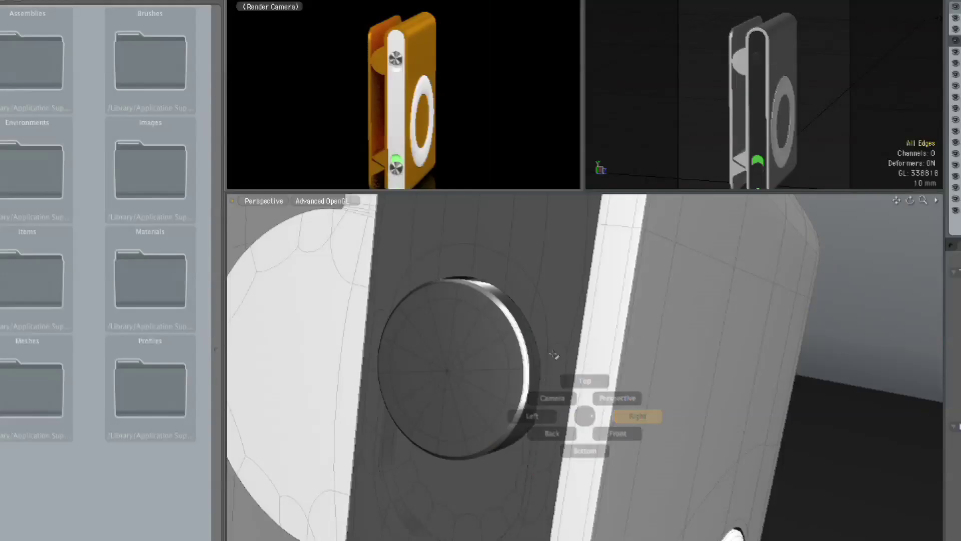
{"action": "left_click", "coordinate": [611, 369]}
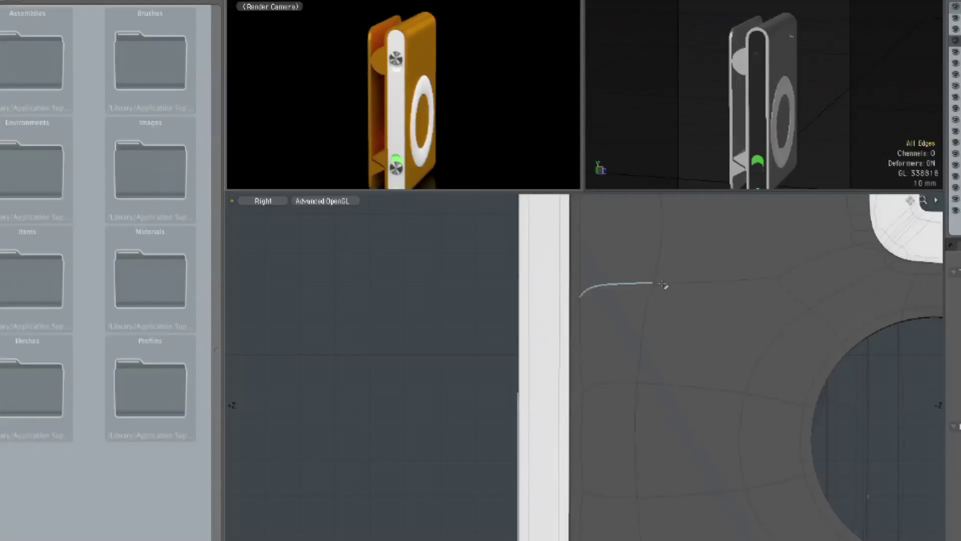
{"action": "key", "text": "ctrl+space"}
{"action": "left_click", "coordinate": [725, 280]}
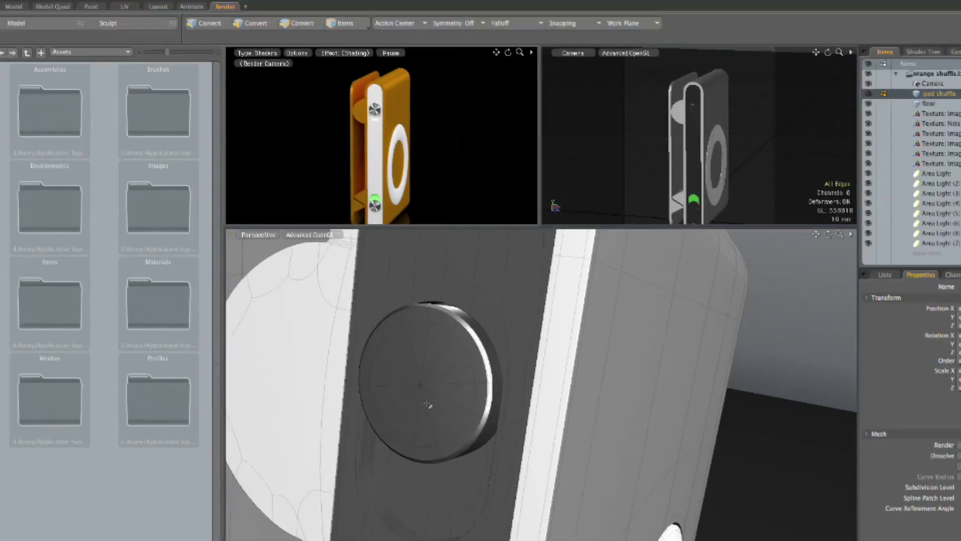
{"action": "key", "text": "ctrl+space"}
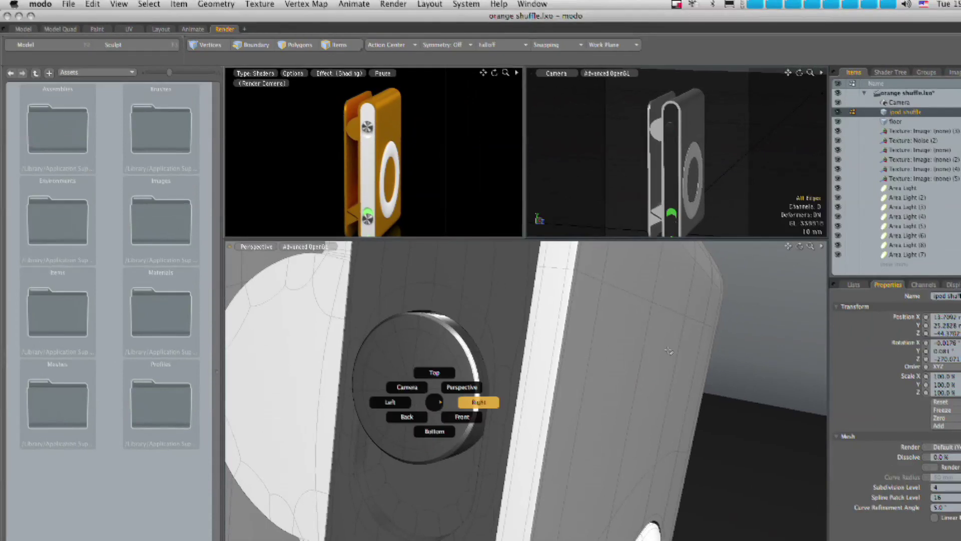
{"action": "left_click", "coordinate": [480, 402]}
Step: Return to the Model layout, collapse the orange shuffle scene in the item list and make the Untitled scene current
{"action": "left_click", "coordinate": [24, 29]}
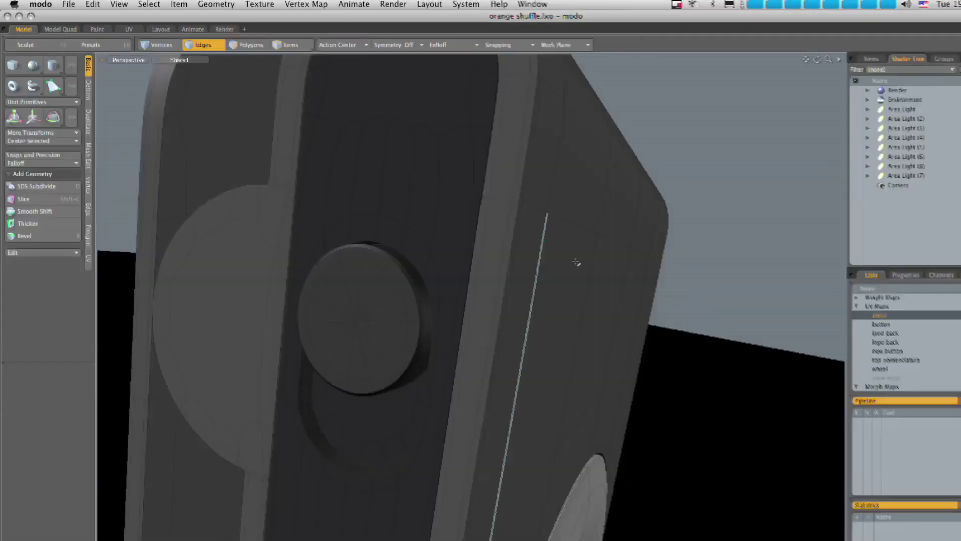
{"action": "left_click", "coordinate": [868, 58]}
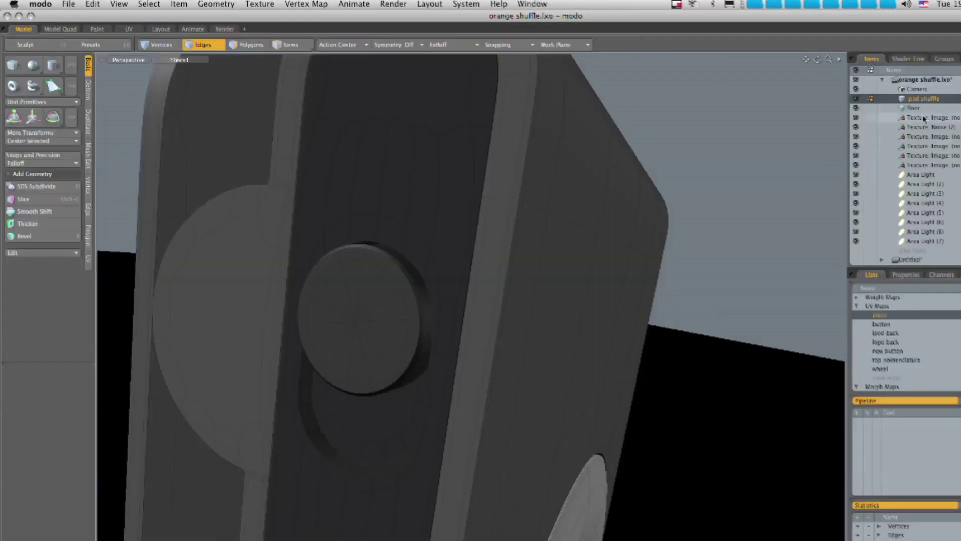
{"action": "left_click", "coordinate": [882, 80]}
{"action": "left_click", "coordinate": [905, 91]}
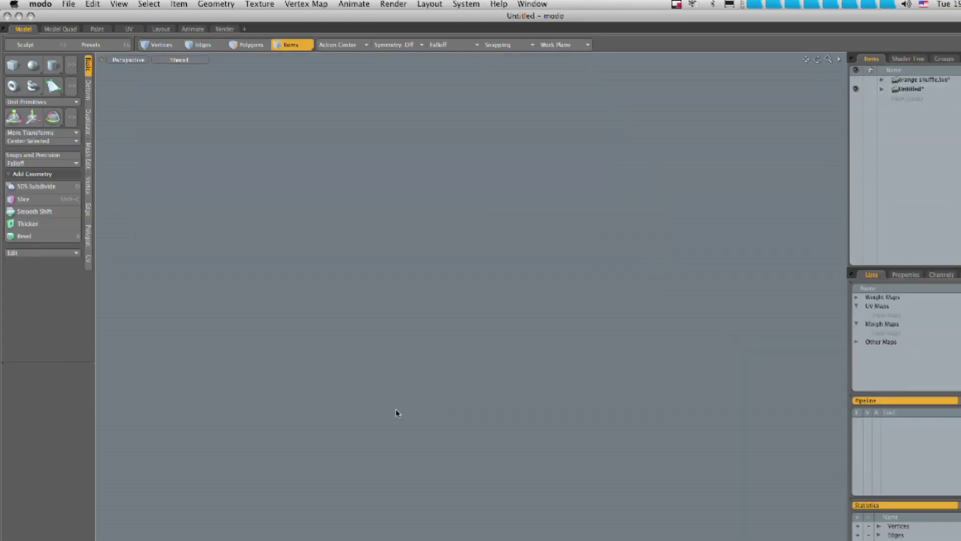
{"action": "key", "text": "ctrl+space"}
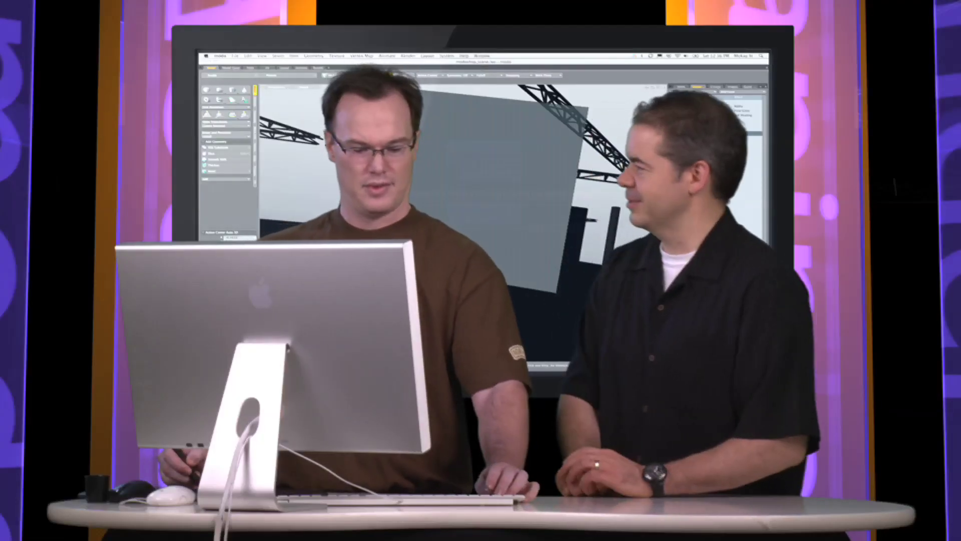